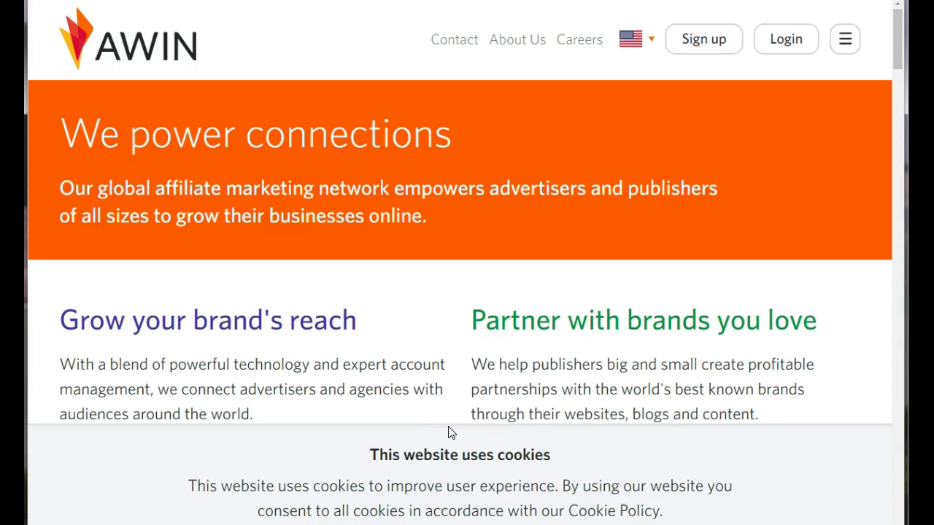
Log in to the Awin publisher account from awin.com to reach the Dashboard
{"action": "left_click", "coordinate": [426, 429]}
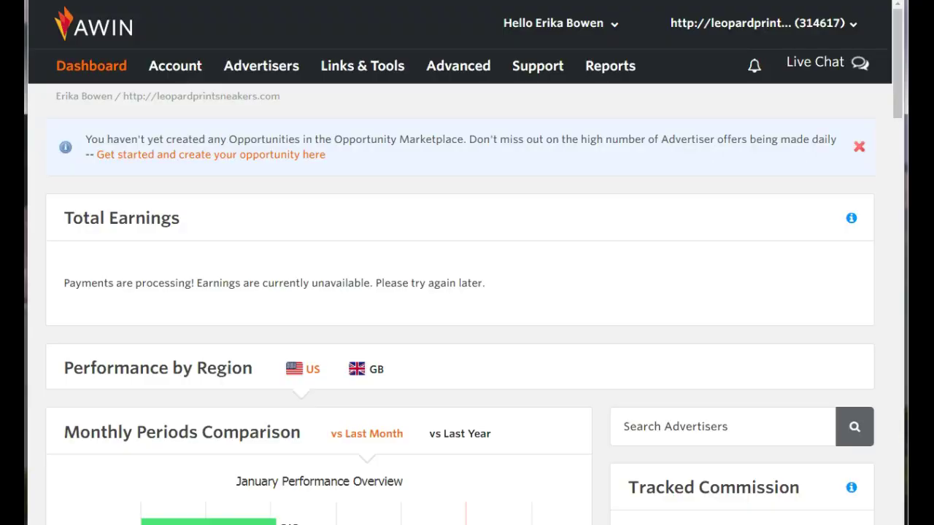
Go to Advertisers > My Programs to list the 22 joined programs
{"action": "mouse_move", "coordinate": [259, 78]}
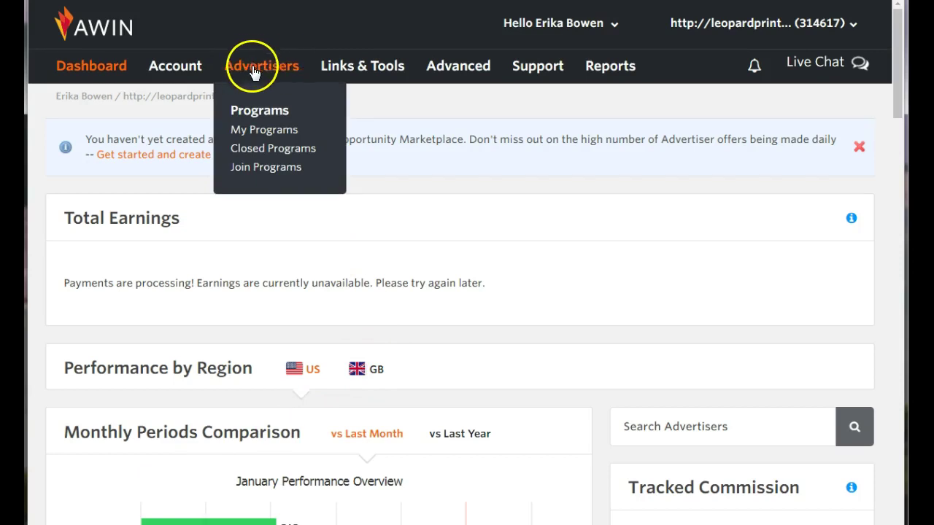
{"action": "left_click", "coordinate": [263, 131]}
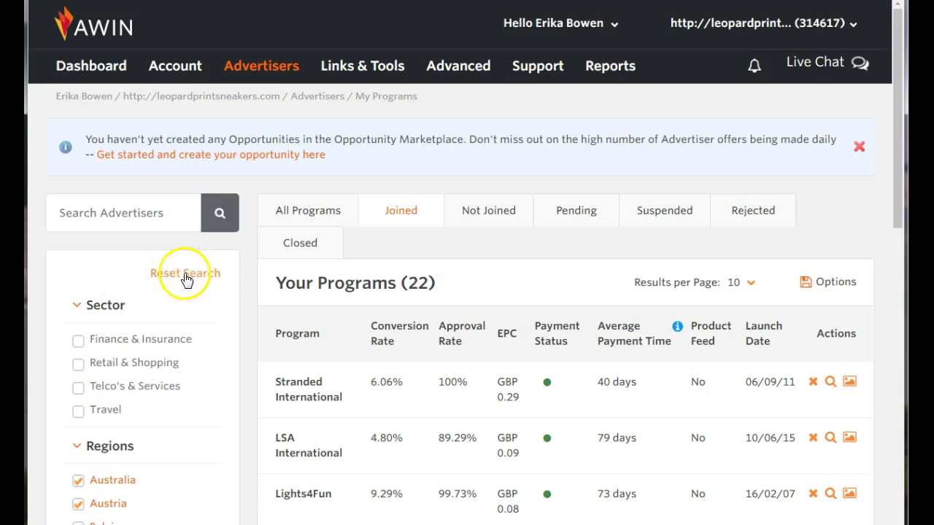
Reset the Australia and Austria region filters and scroll through the Joined programs table
{"action": "left_click", "coordinate": [188, 276]}
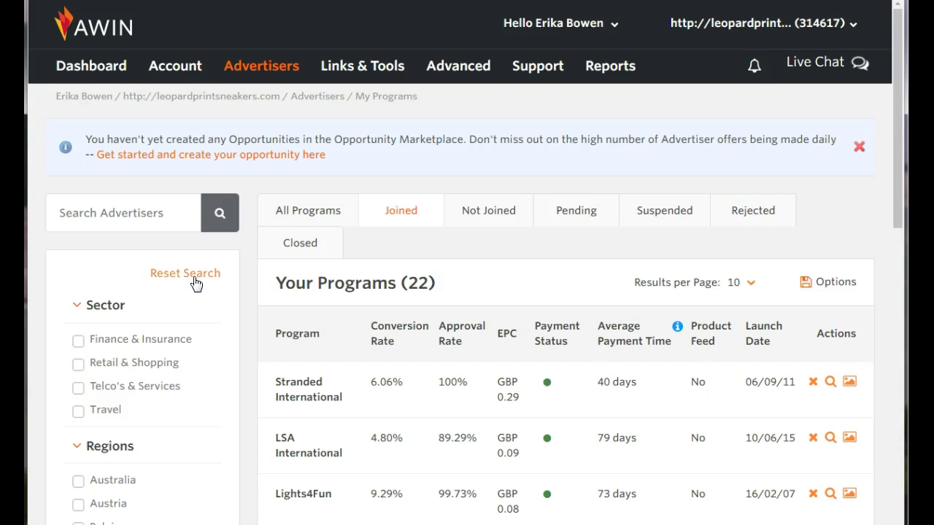
{"action": "scroll", "coordinate": [202, 278], "scroll_direction": "down", "scroll_amount": 3}
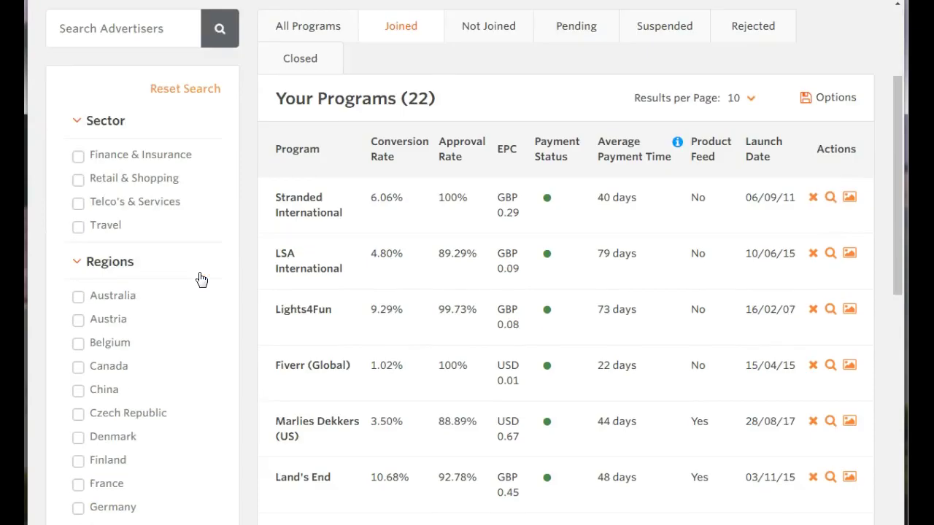
{"action": "scroll", "coordinate": [212, 270], "scroll_direction": "down", "scroll_amount": 3}
{"action": "scroll", "coordinate": [214, 271], "scroll_direction": "down", "scroll_amount": 3}
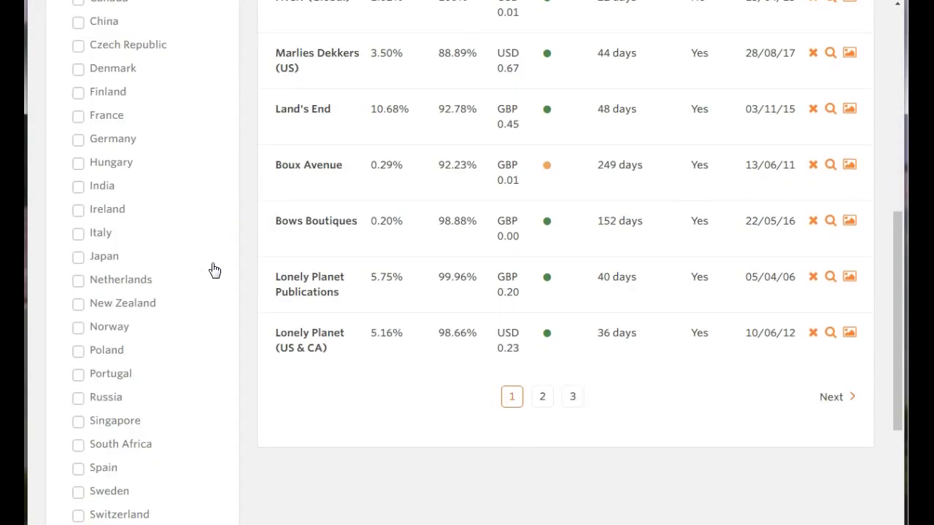
{"action": "scroll", "coordinate": [215, 271], "scroll_direction": "up", "scroll_amount": 6}
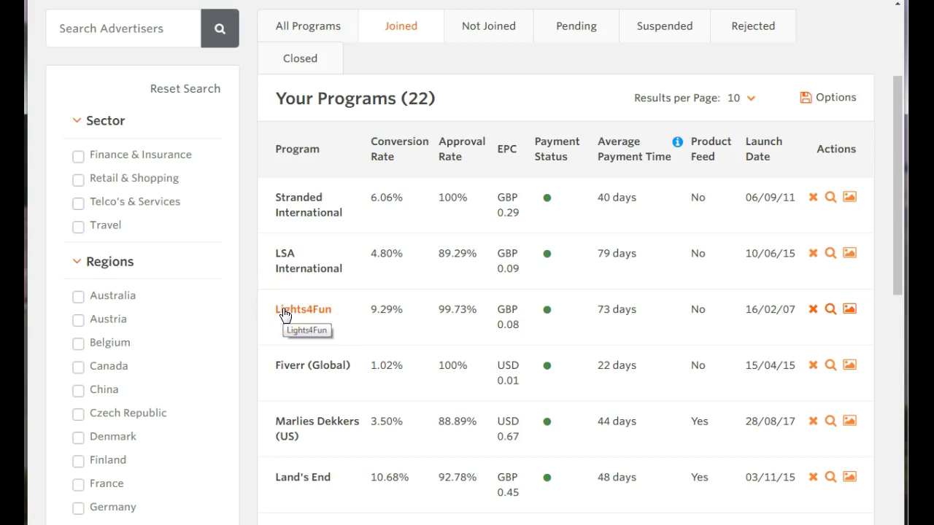
Open the Lights4Fun program page in a new tab and review its 3% commission and 60-day cookie
{"action": "right_click", "coordinate": [284, 315]}
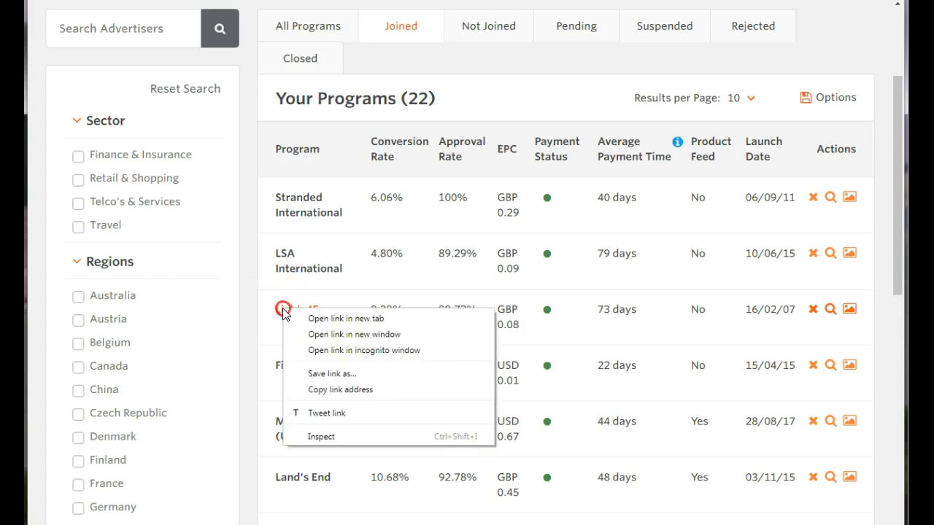
{"action": "left_click", "coordinate": [348, 319]}
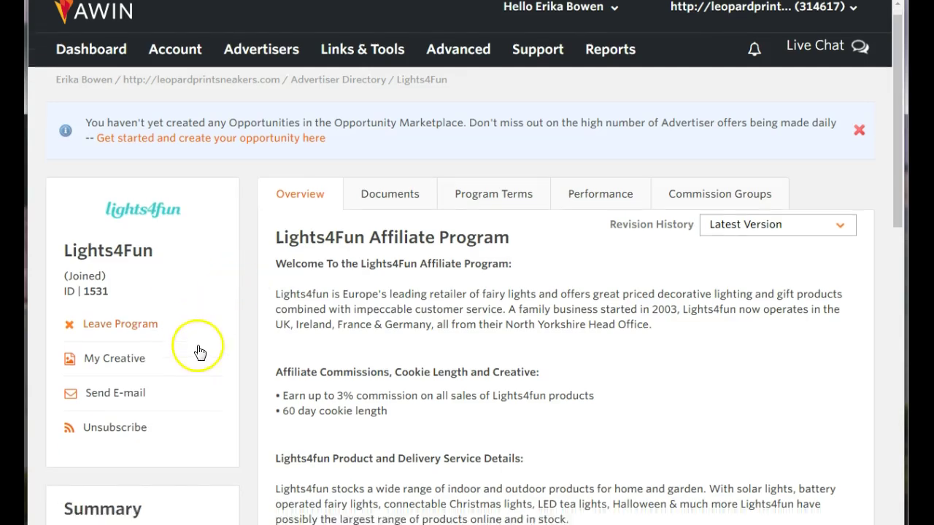
{"action": "scroll", "coordinate": [202, 350], "scroll_direction": "down", "scroll_amount": 3}
{"action": "scroll", "coordinate": [198, 342], "scroll_direction": "up", "scroll_amount": 3}
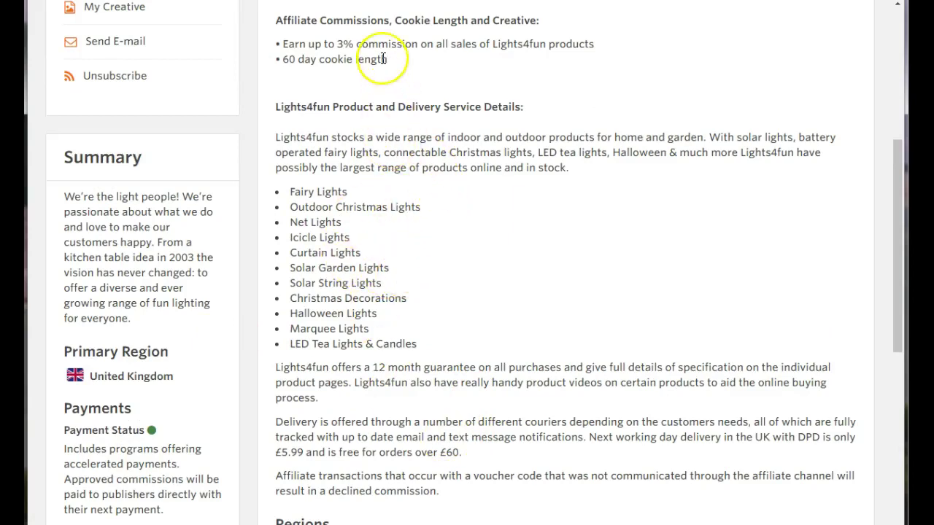
{"action": "scroll", "coordinate": [371, 298], "scroll_direction": "down", "scroll_amount": 8}
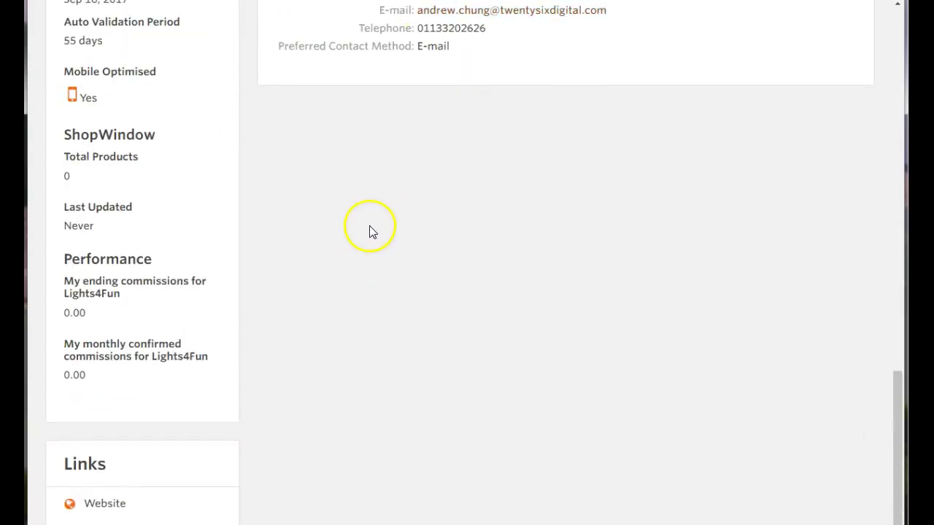
{"action": "scroll", "coordinate": [371, 233], "scroll_direction": "up", "scroll_amount": 10}
{"action": "scroll", "coordinate": [372, 252], "scroll_direction": "up", "scroll_amount": 4}
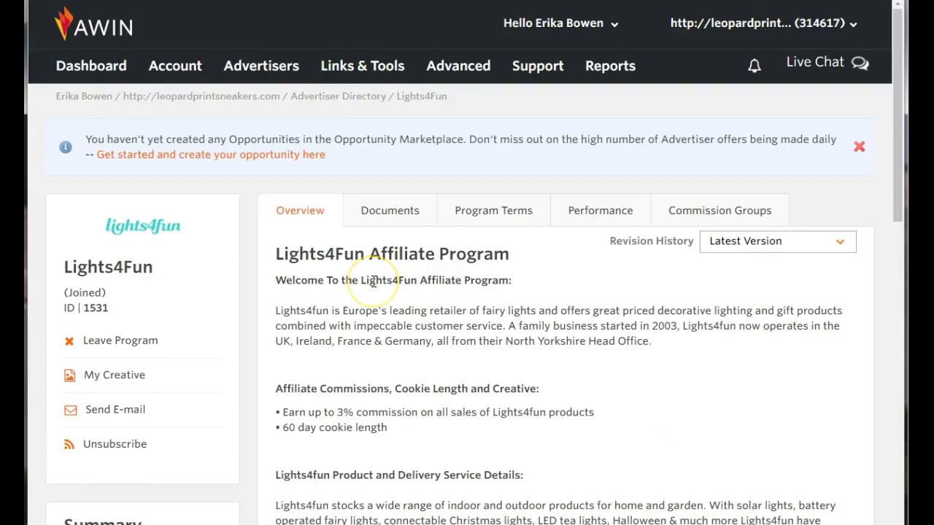
{"action": "scroll", "coordinate": [373, 282], "scroll_direction": "down", "scroll_amount": 5}
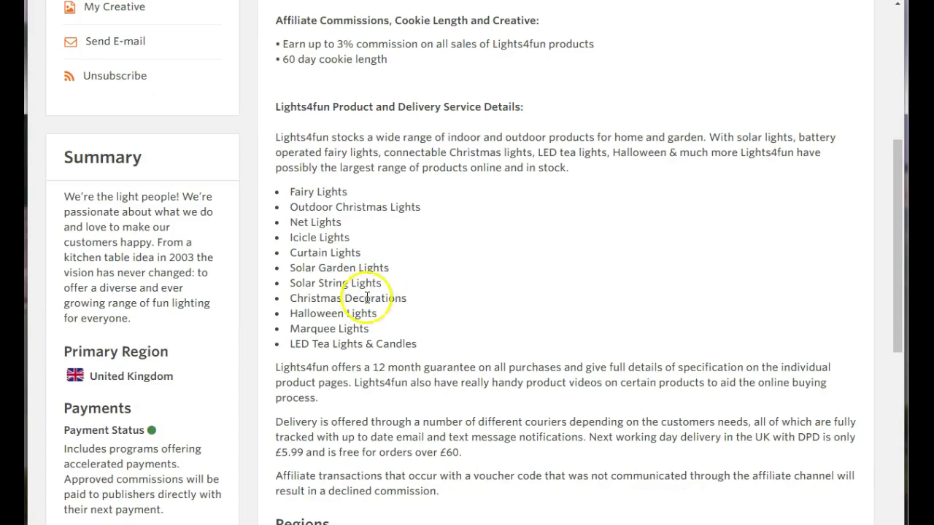
{"action": "scroll", "coordinate": [374, 296], "scroll_direction": "down", "scroll_amount": 3}
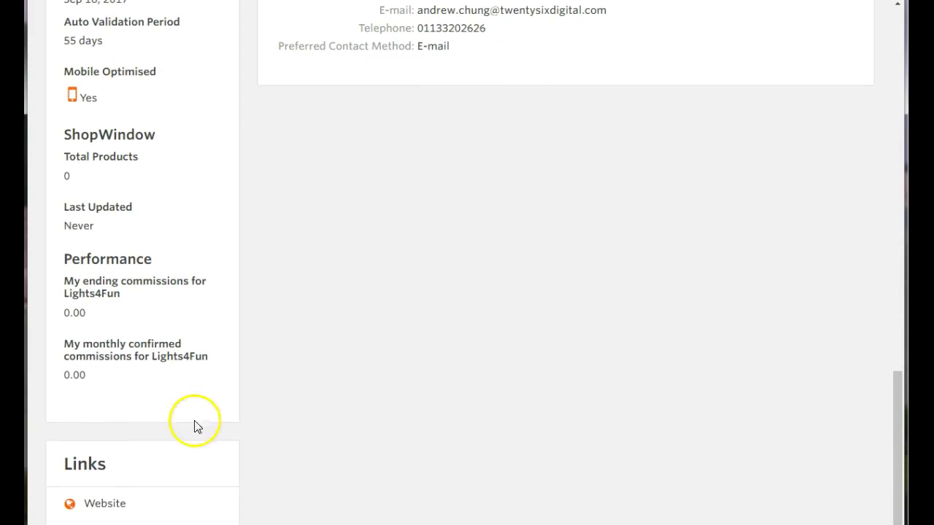
Open the Lights4Fun Website link in a new tab and scroll its homepage
{"action": "right_click", "coordinate": [95, 503]}
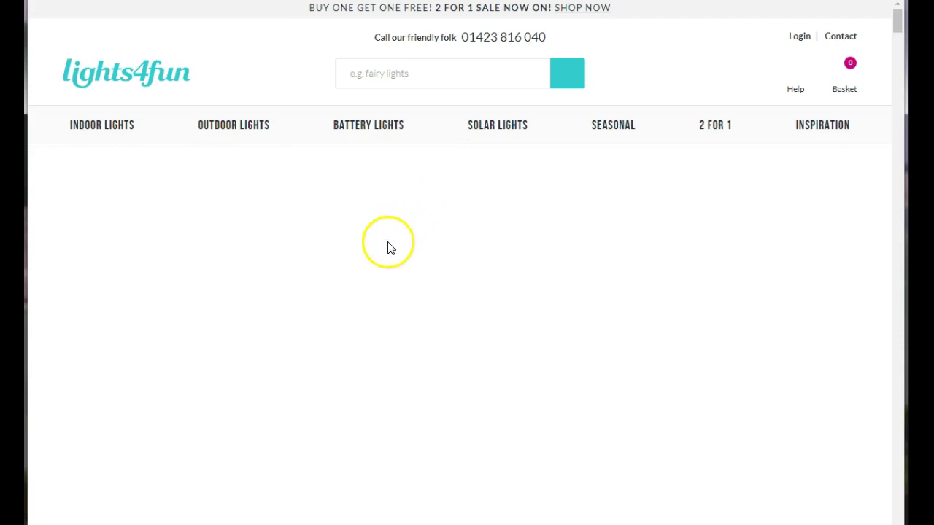
{"action": "left_click", "coordinate": [424, 219]}
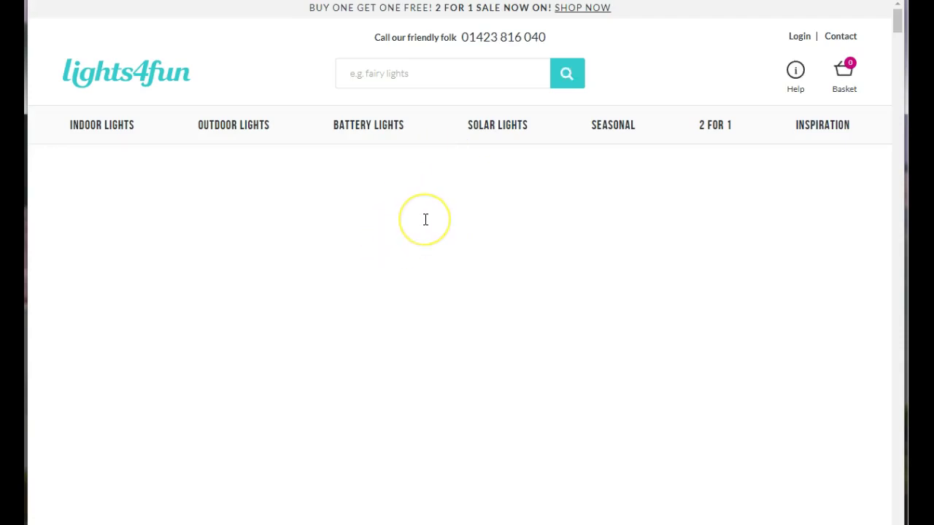
{"action": "left_click", "coordinate": [417, 221]}
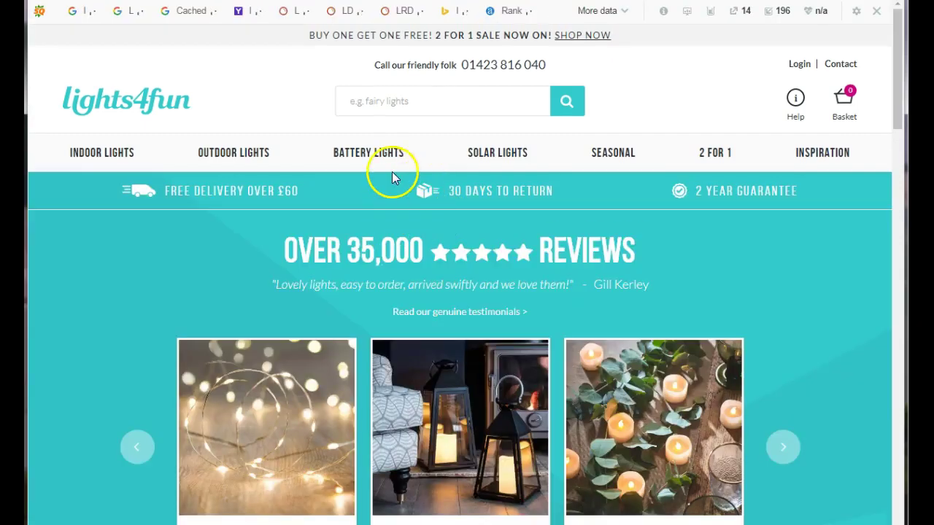
{"action": "mouse_move", "coordinate": [386, 164]}
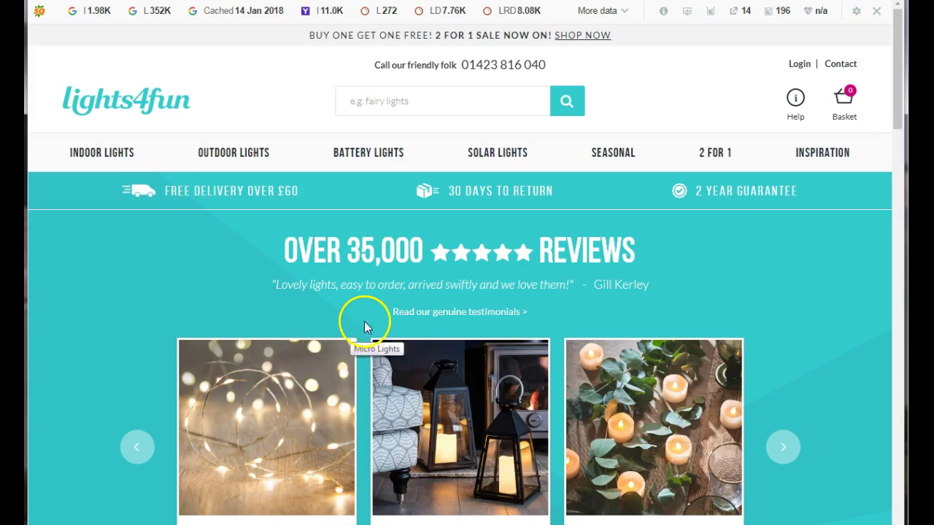
{"action": "scroll", "coordinate": [373, 318], "scroll_direction": "down", "scroll_amount": 5}
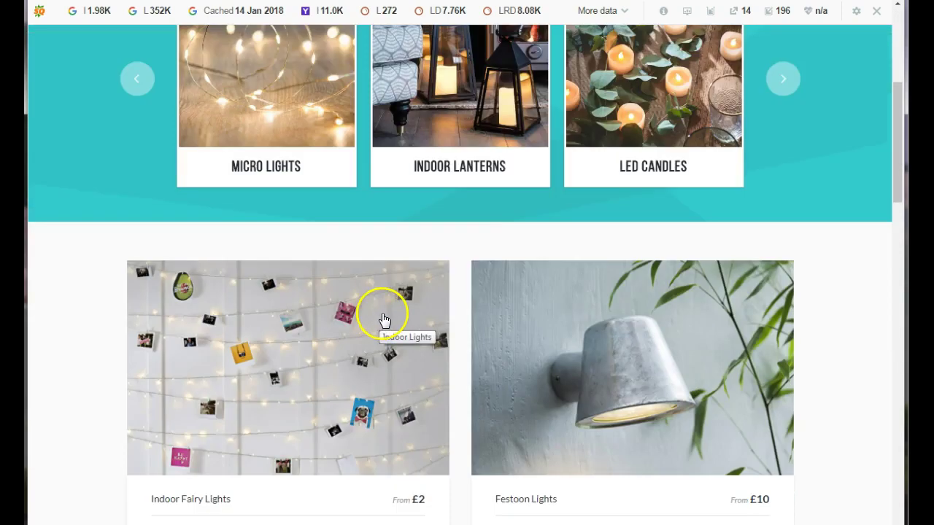
{"action": "scroll", "coordinate": [384, 321], "scroll_direction": "up", "scroll_amount": 3}
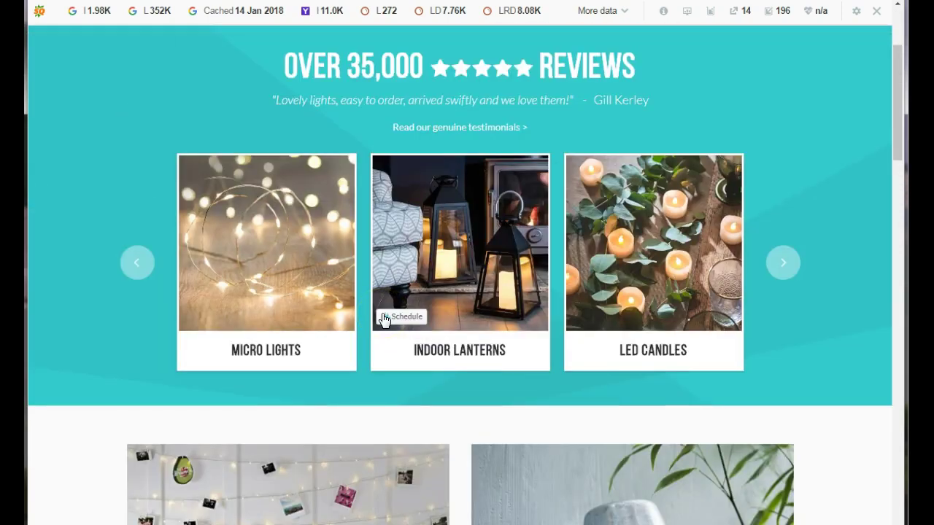
Browse the 19 products in the Indoor Lanterns category, then return to the top
{"action": "left_click", "coordinate": [457, 356]}
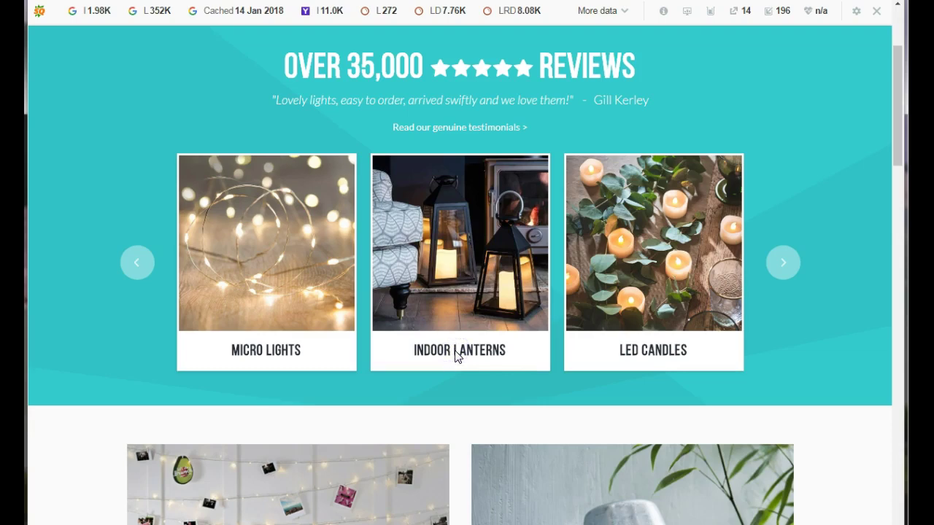
{"action": "scroll", "coordinate": [458, 356], "scroll_direction": "down", "scroll_amount": 1}
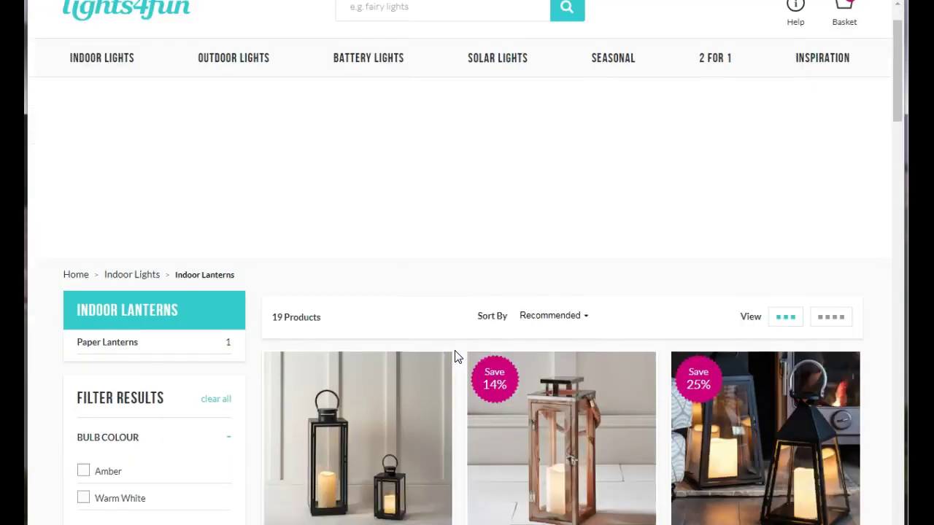
{"action": "scroll", "coordinate": [457, 356], "scroll_direction": "down", "scroll_amount": 4}
{"action": "scroll", "coordinate": [454, 356], "scroll_direction": "down", "scroll_amount": 3}
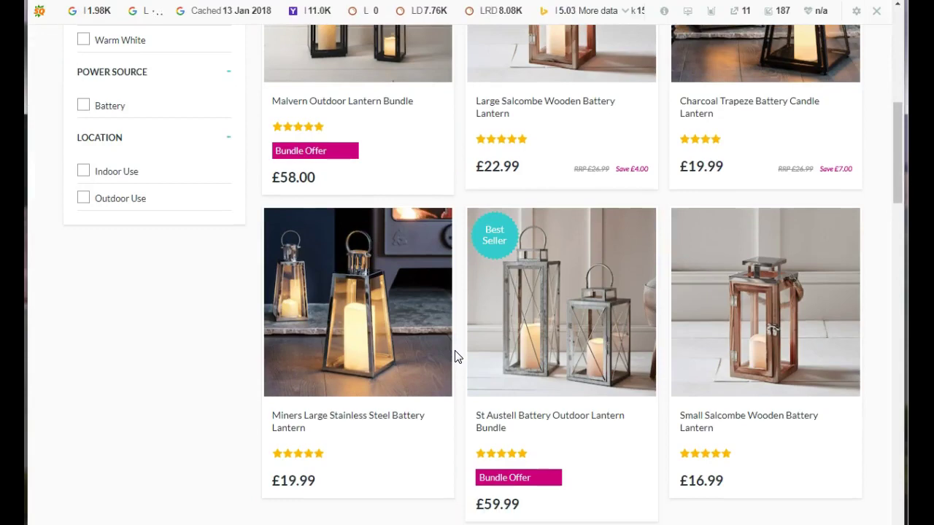
{"action": "scroll", "coordinate": [455, 355], "scroll_direction": "down", "scroll_amount": 2}
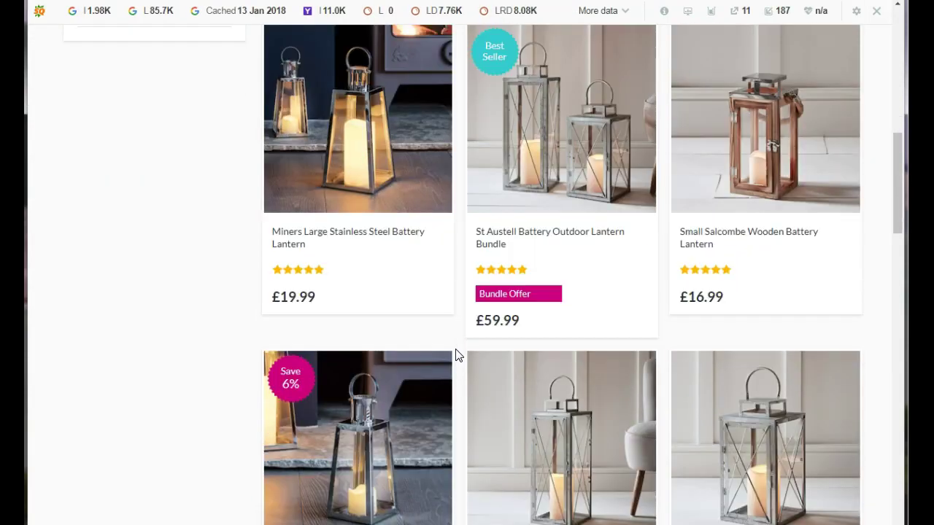
{"action": "scroll", "coordinate": [457, 356], "scroll_direction": "down", "scroll_amount": 3}
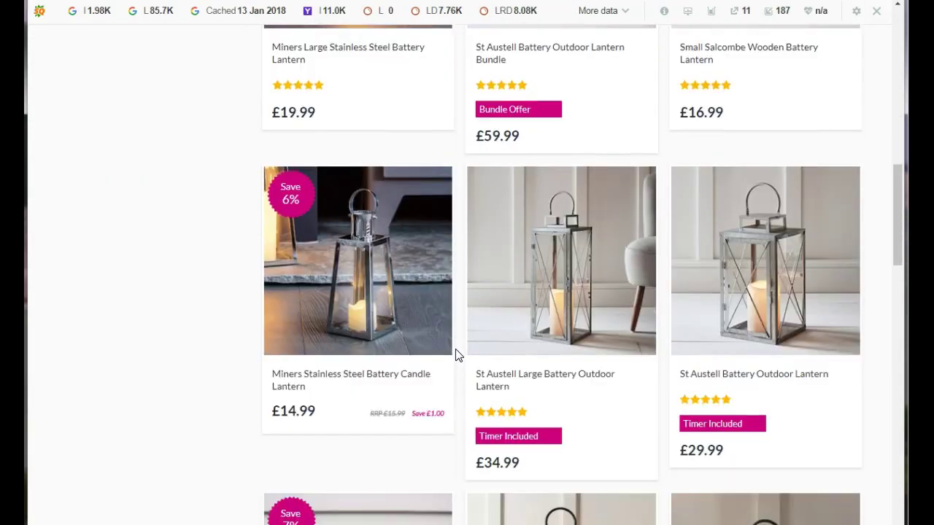
{"action": "scroll", "coordinate": [455, 355], "scroll_direction": "down", "scroll_amount": 15}
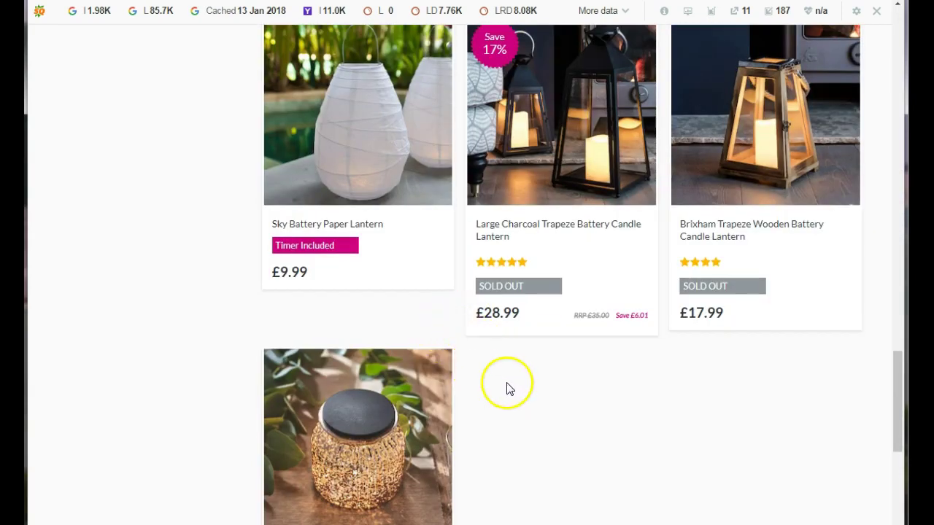
{"action": "scroll", "coordinate": [506, 387], "scroll_direction": "down", "scroll_amount": 5}
{"action": "scroll", "coordinate": [512, 374], "scroll_direction": "up", "scroll_amount": 20}
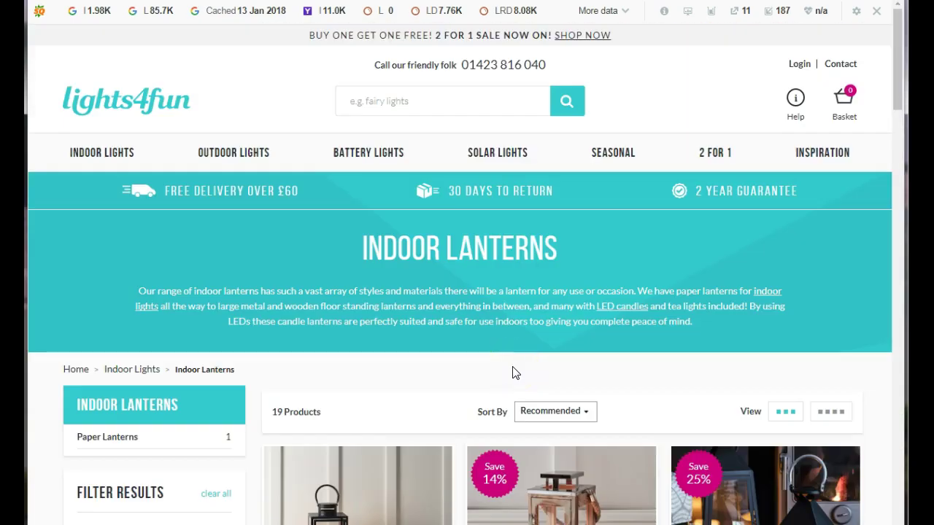
{"action": "mouse_move", "coordinate": [598, 153]}
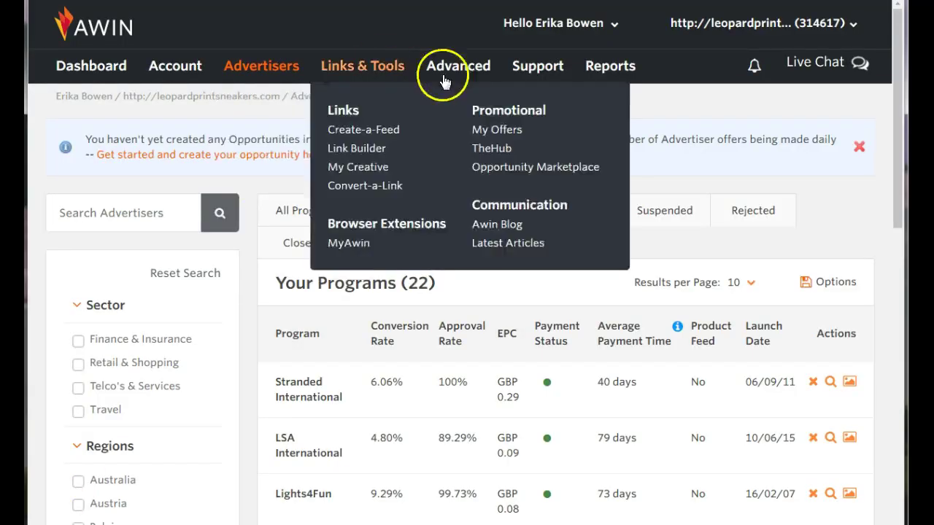
Open the MyAwin extension page from Links & Tools > Browser Extensions
{"action": "mouse_move", "coordinate": [352, 65]}
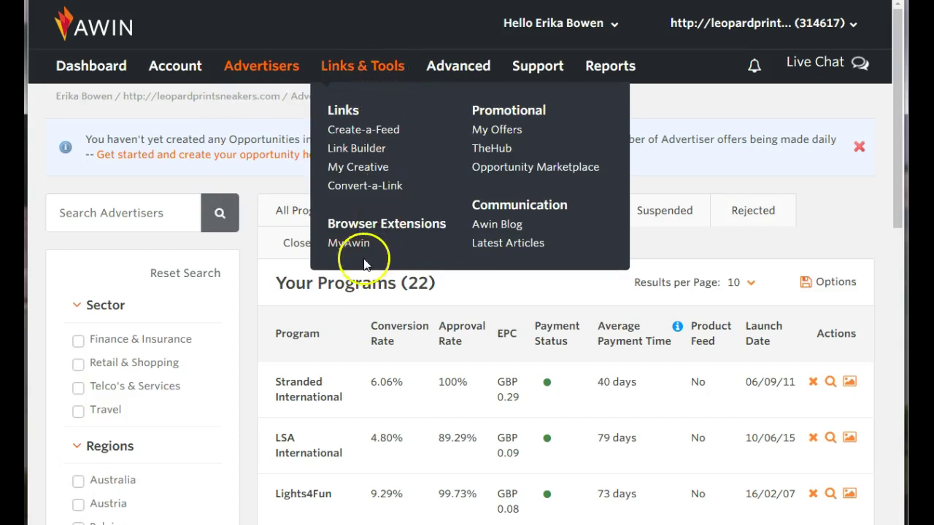
{"action": "left_click", "coordinate": [350, 243]}
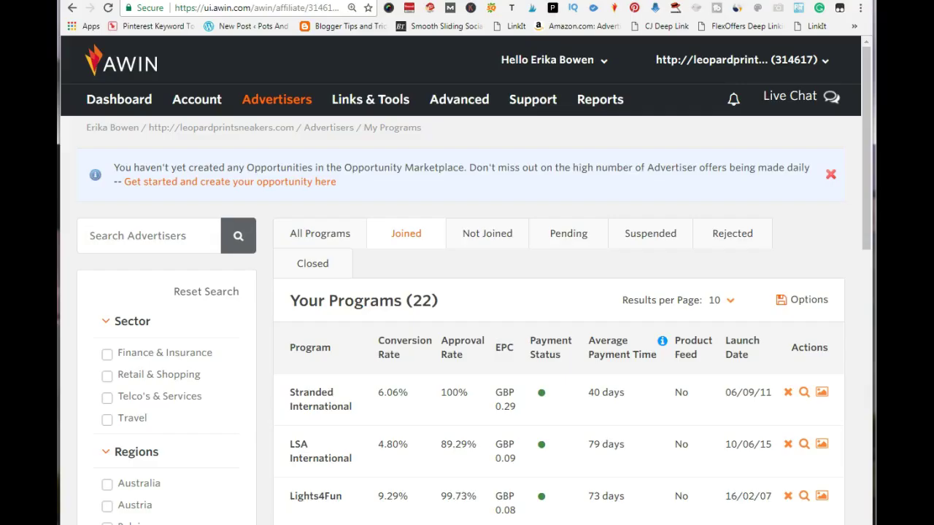
Return to Indoor Lanterns and open the St Austell Battery Outdoor Lantern Bundle in a new tab
{"action": "mouse_move", "coordinate": [612, 46]}
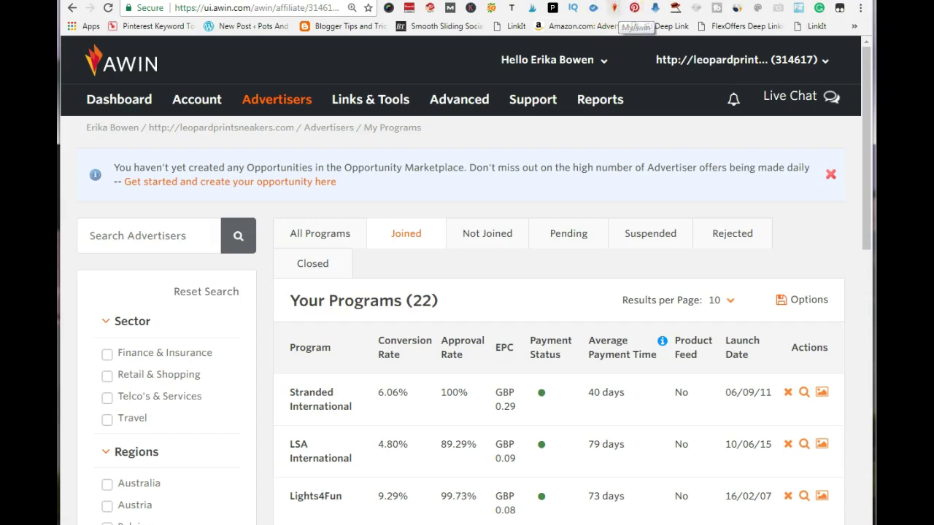
{"action": "left_click", "coordinate": [620, 1]}
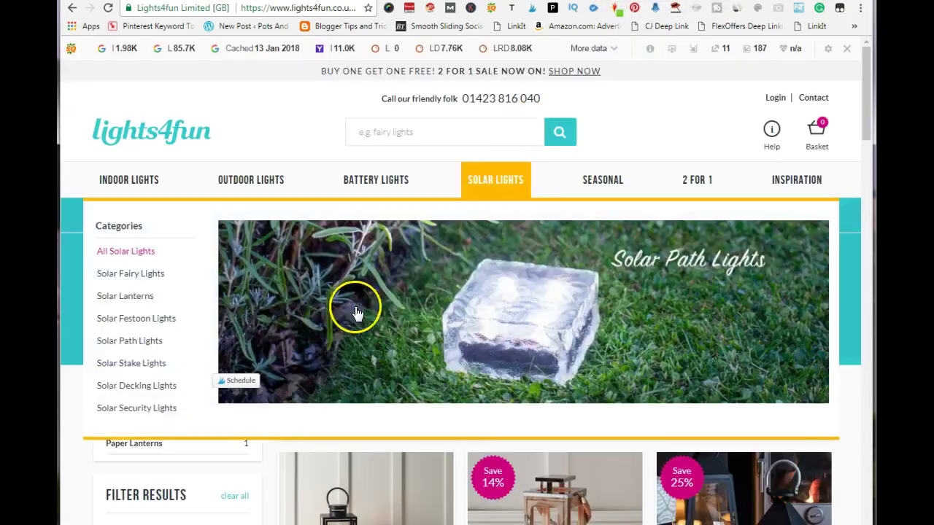
{"action": "scroll", "coordinate": [365, 308], "scroll_direction": "down", "scroll_amount": 7}
{"action": "scroll", "coordinate": [378, 314], "scroll_direction": "down", "scroll_amount": 5}
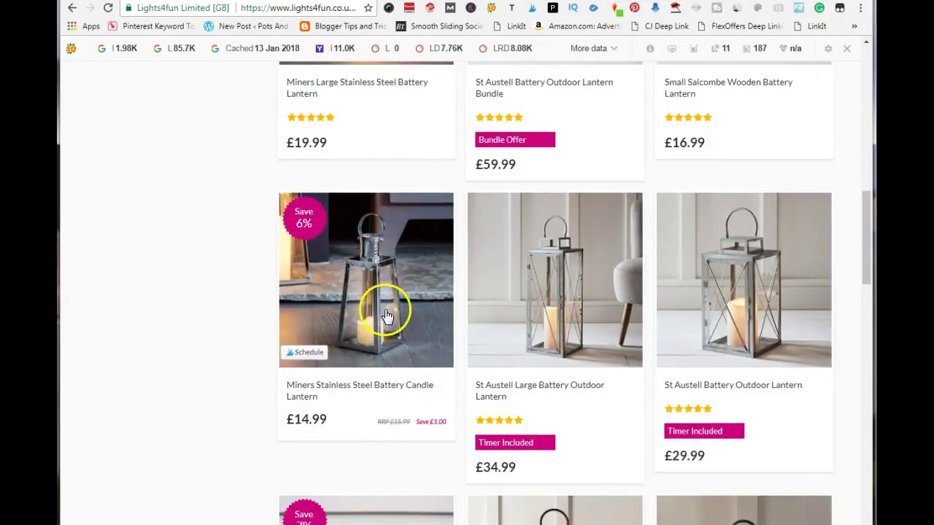
{"action": "scroll", "coordinate": [385, 313], "scroll_direction": "up", "scroll_amount": 2}
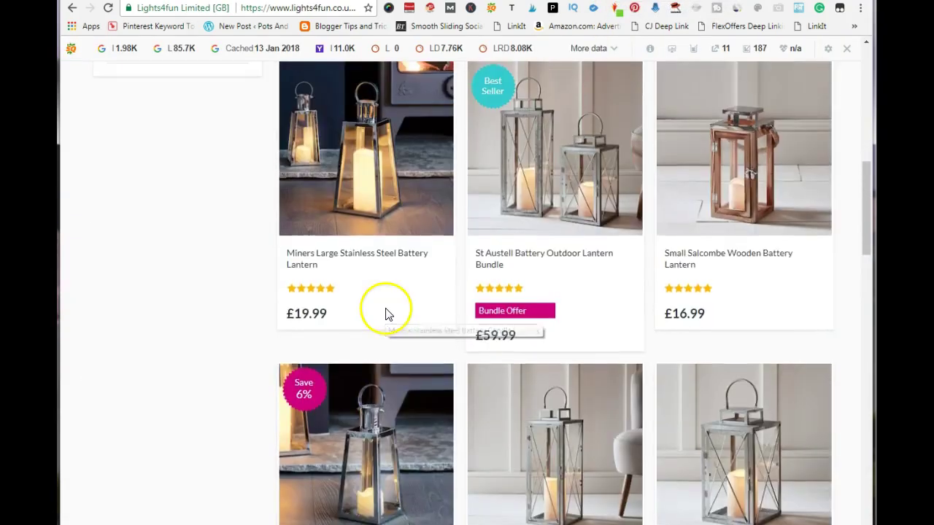
{"action": "right_click", "coordinate": [507, 253]}
{"action": "left_click", "coordinate": [557, 265]}
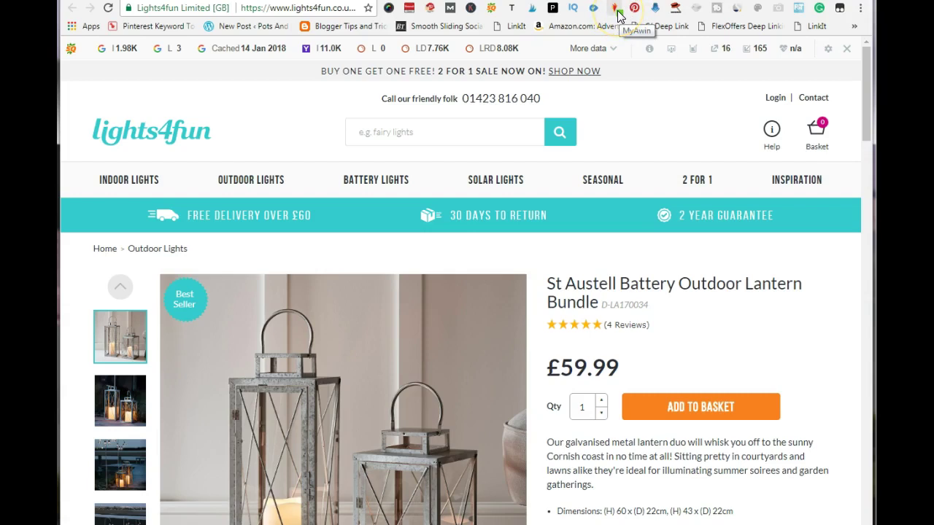
Generate and copy a MyAwin tracking link for the St Austell bundle page
{"action": "left_click", "coordinate": [617, 10]}
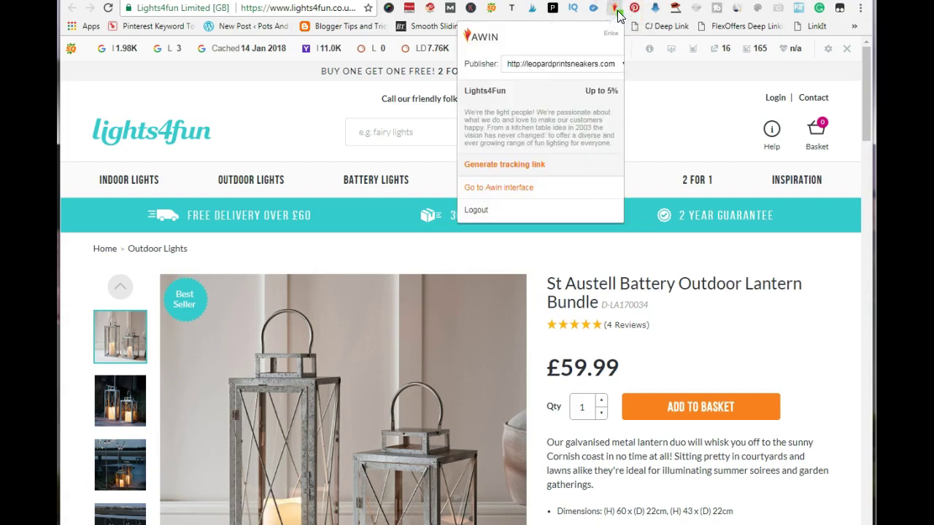
{"action": "left_click", "coordinate": [519, 165]}
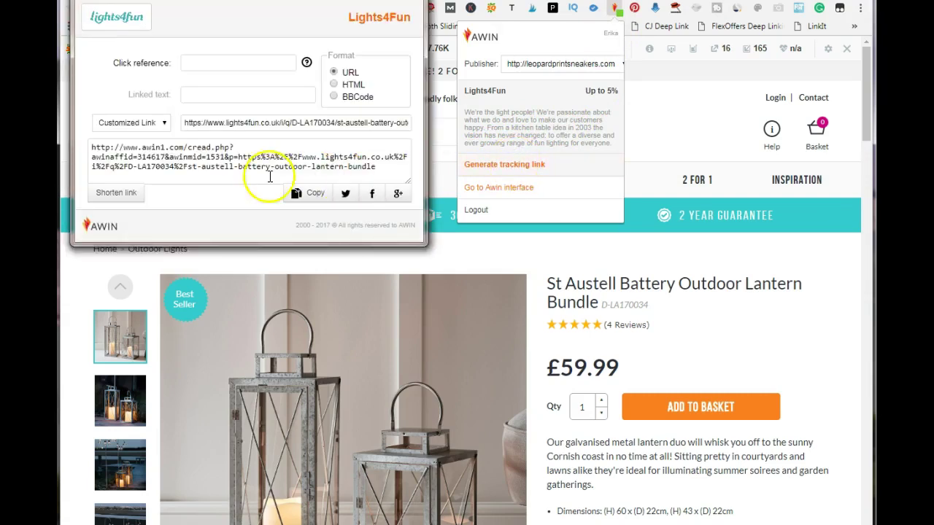
{"action": "left_click", "coordinate": [312, 194]}
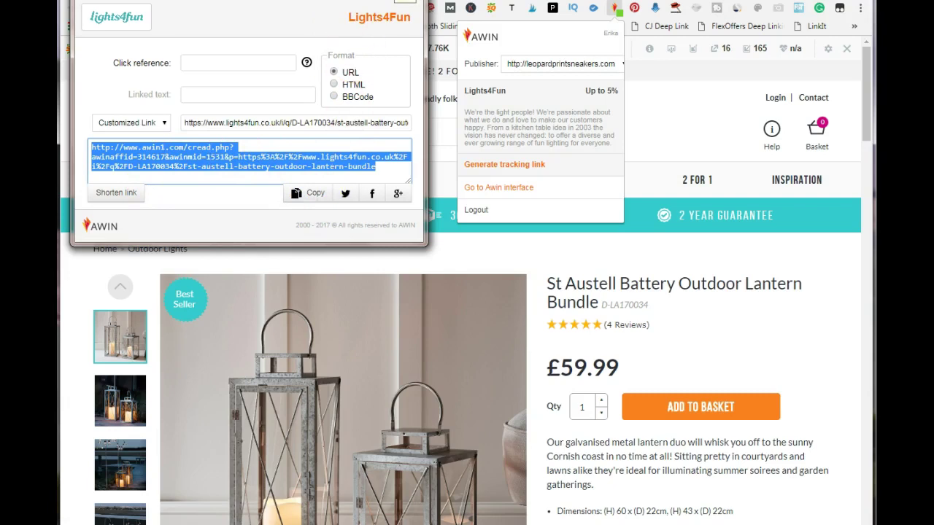
{"action": "left_click", "coordinate": [569, 177]}
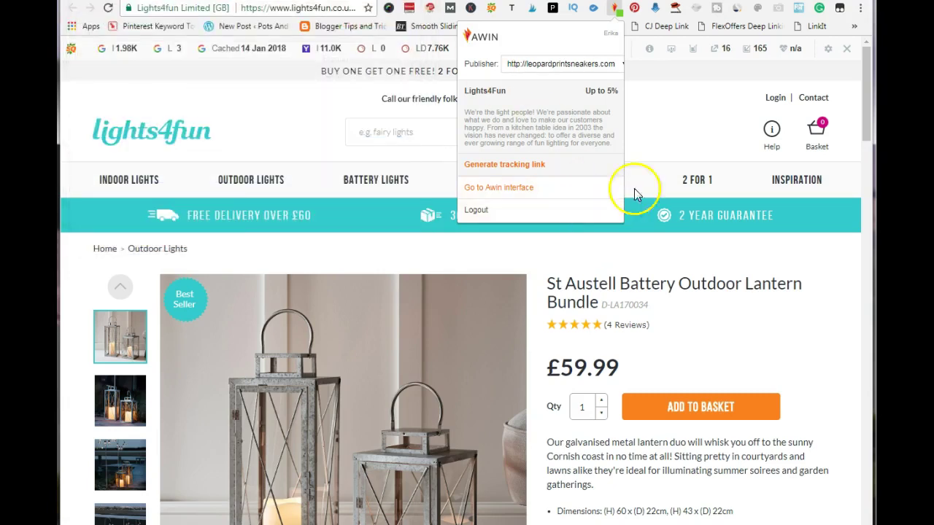
Dismiss the Awin extension panel and close the first image picker without pinning
{"action": "left_click", "coordinate": [857, 334]}
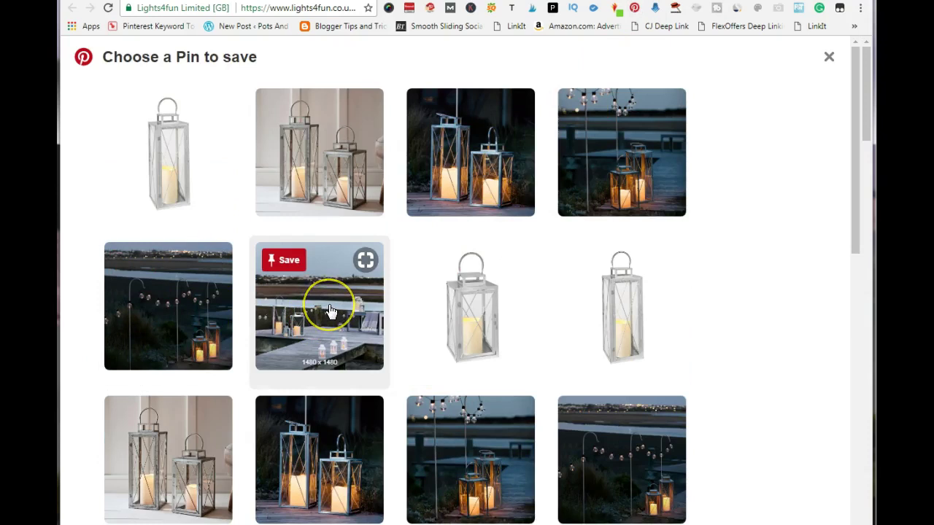
{"action": "scroll", "coordinate": [325, 309], "scroll_direction": "down", "scroll_amount": 2}
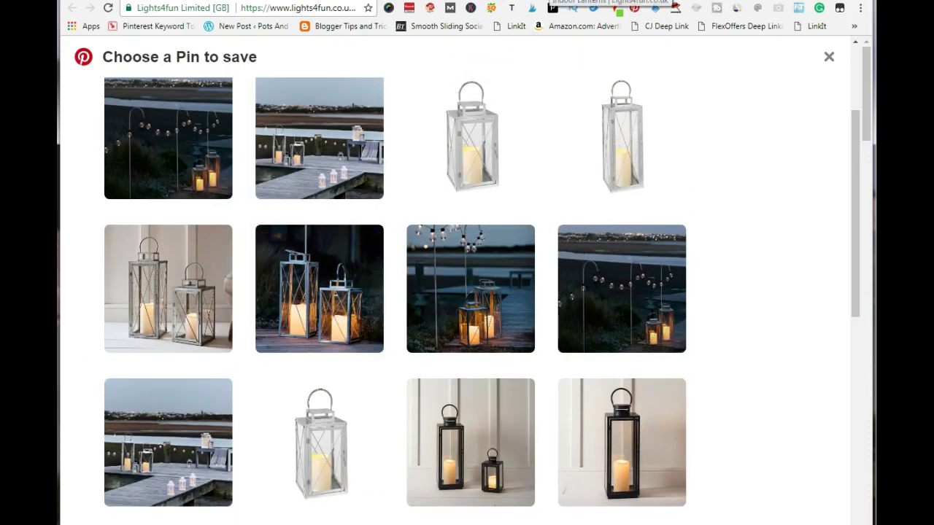
{"action": "left_click", "coordinate": [829, 57]}
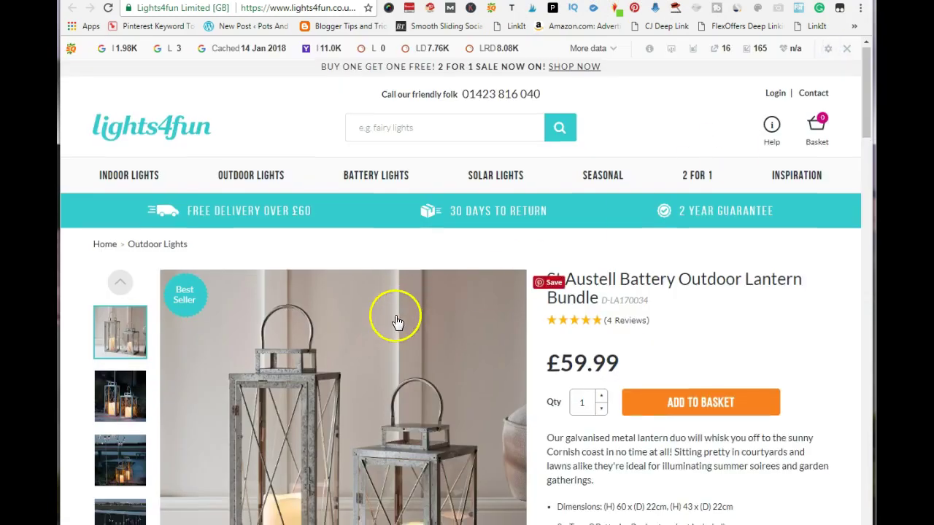
{"action": "scroll", "coordinate": [397, 322], "scroll_direction": "down", "scroll_amount": 2}
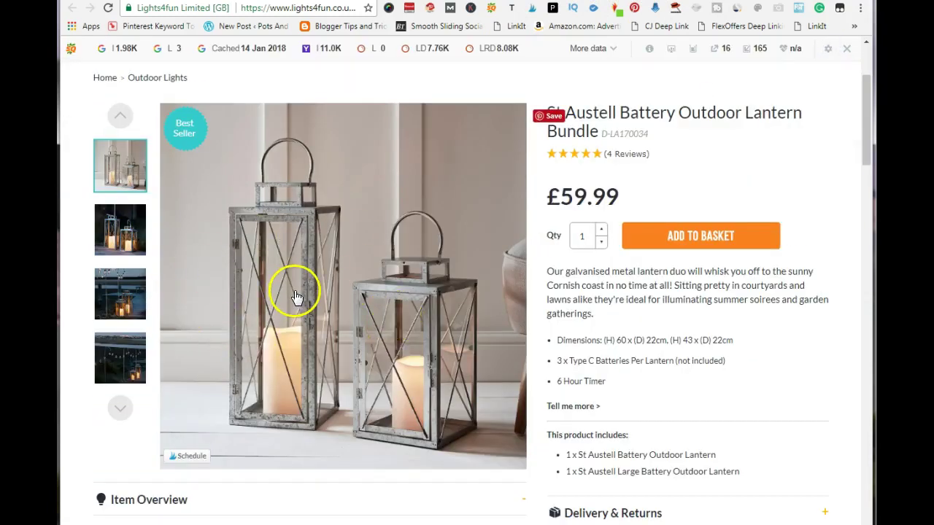
{"action": "scroll", "coordinate": [296, 297], "scroll_direction": "up", "scroll_amount": 2}
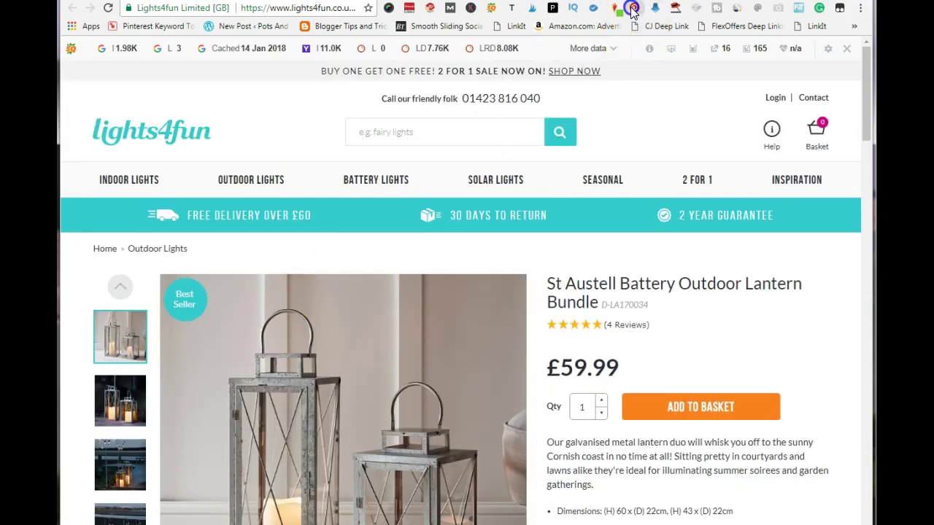
Choose the two-lantern white-wall photo to pin with the Pinterest Save extension
{"action": "mouse_move", "coordinate": [278, 342]}
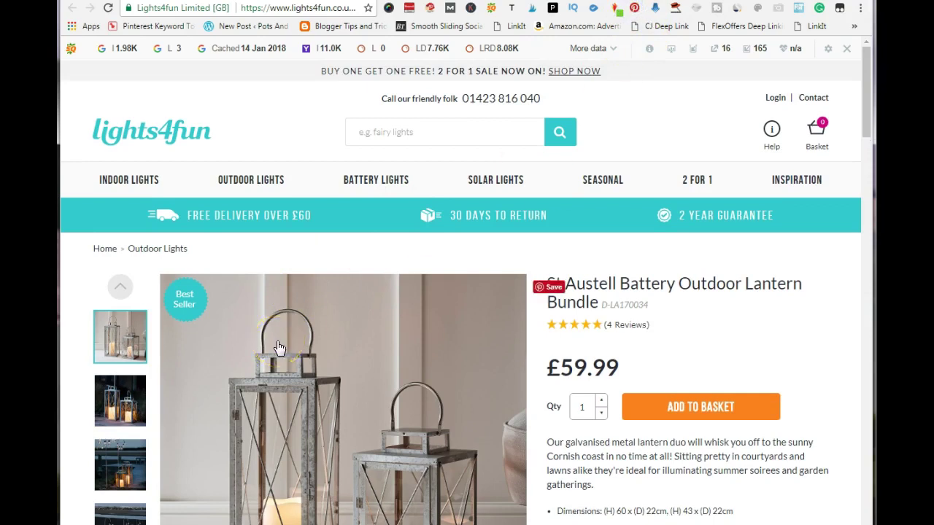
{"action": "left_click", "coordinate": [635, 9]}
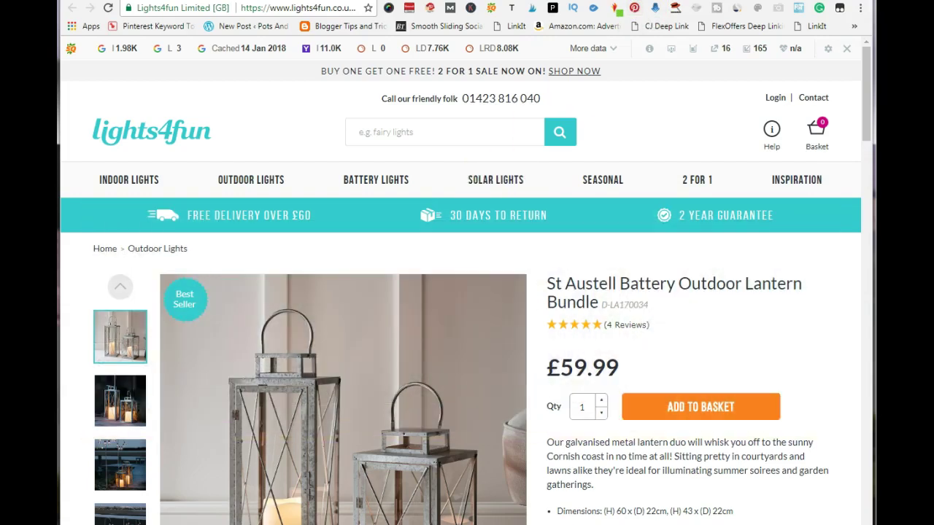
{"action": "mouse_move", "coordinate": [326, 157]}
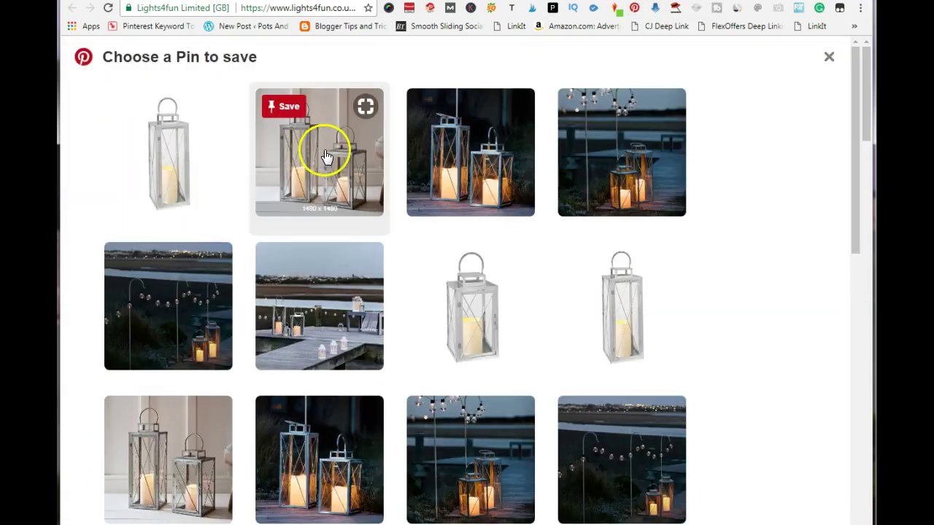
{"action": "left_click", "coordinate": [286, 108]}
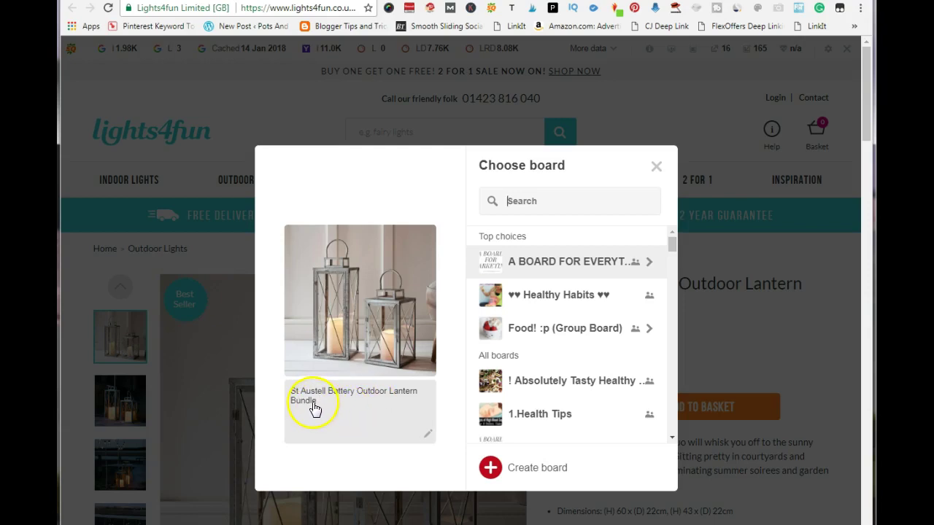
Change the pin description to 'Rustic Outdoor Lantern Bundle' by removing 'St Austell Battery'
{"action": "triple_click", "coordinate": [353, 394]}
{"action": "left_click_drag", "start_coordinate": [356, 391], "coordinate": [243, 379]}
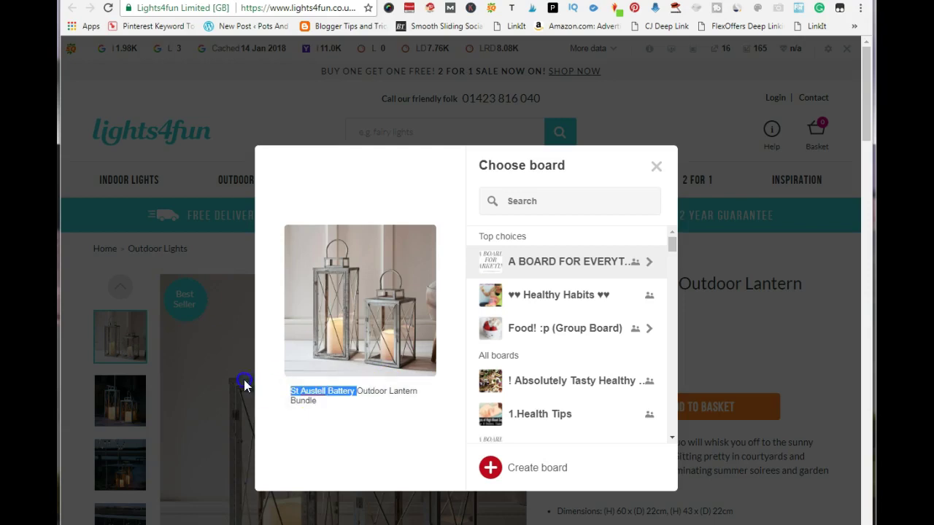
{"action": "key", "text": "BackSpace"}
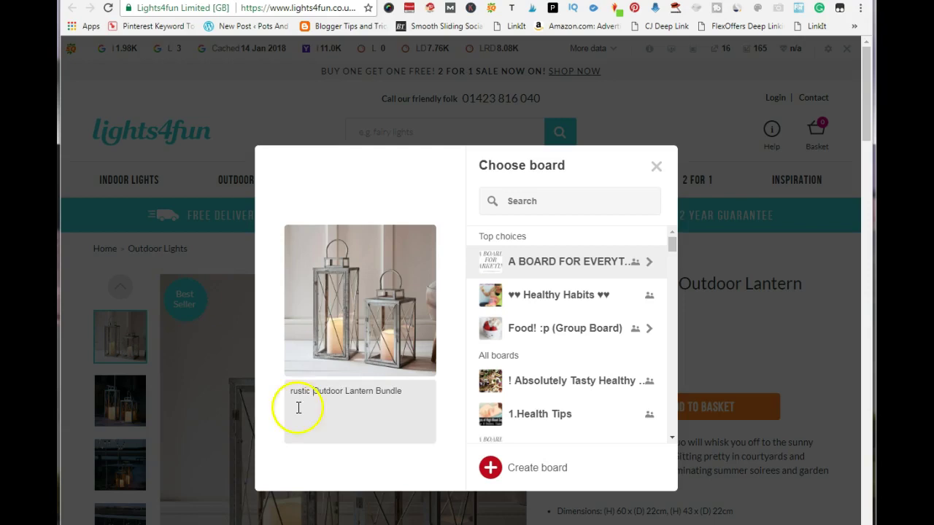
{"action": "key", "text": "BackSpace"}
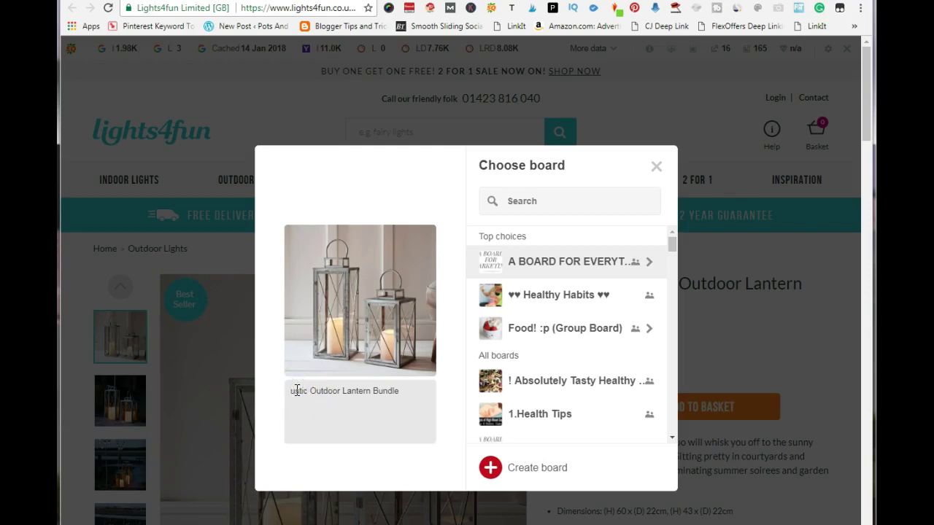
Save the lantern pin to the board A BOARD FOR EVERYTHING
{"action": "left_click", "coordinate": [649, 262]}
{"action": "left_click", "coordinate": [651, 269]}
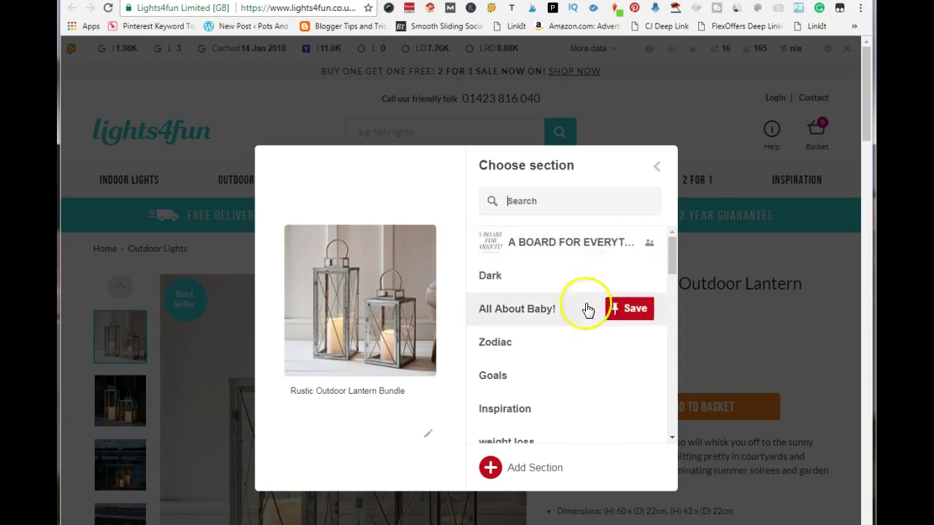
{"action": "left_click", "coordinate": [642, 242]}
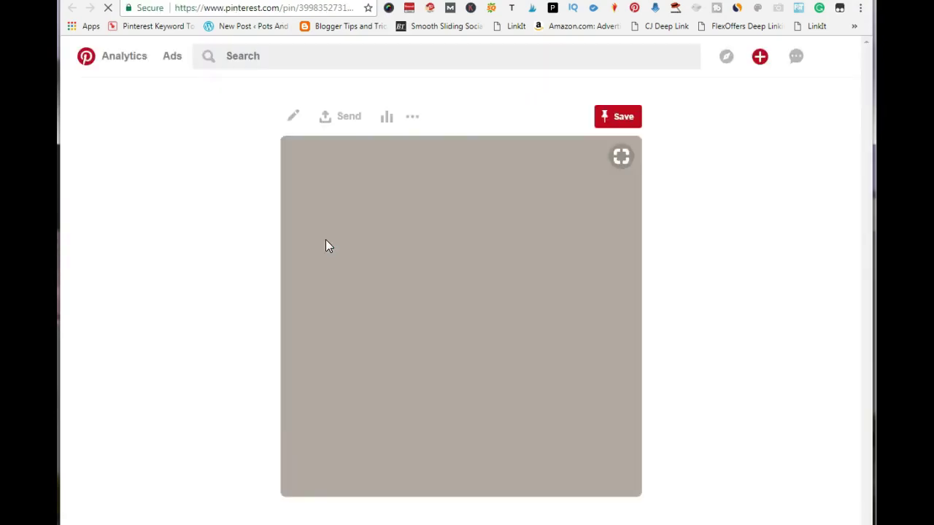
Replace the pin's Lights4Fun website URL with the pasted Awin tracking link and save
{"action": "left_click", "coordinate": [294, 118]}
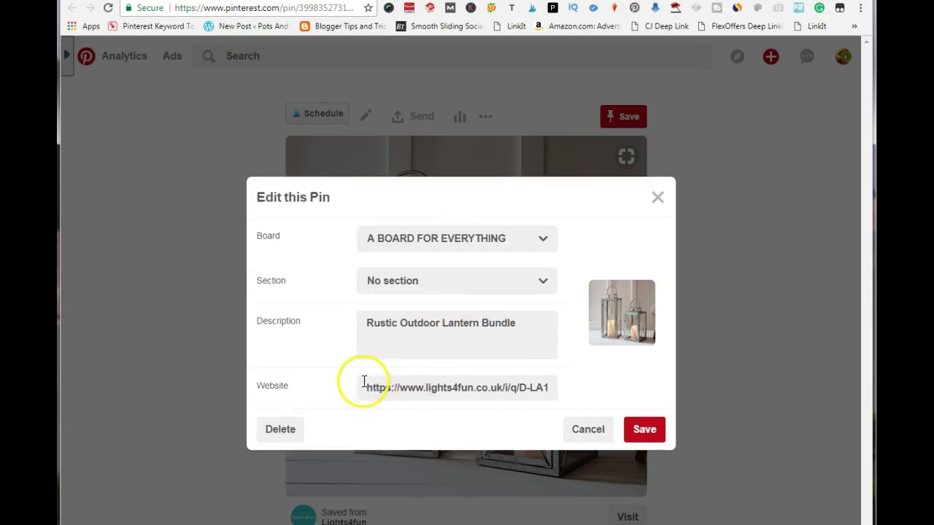
{"action": "left_click", "coordinate": [659, 202]}
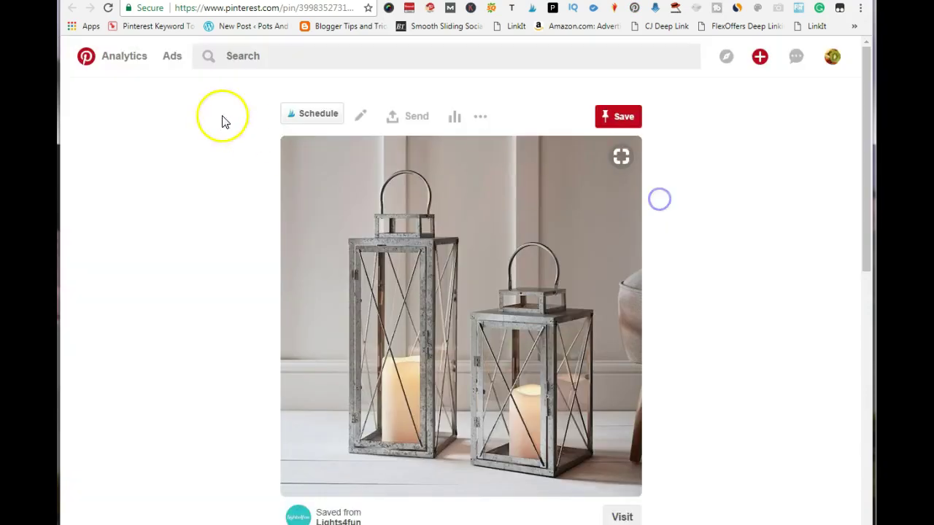
{"action": "left_click", "coordinate": [359, 117]}
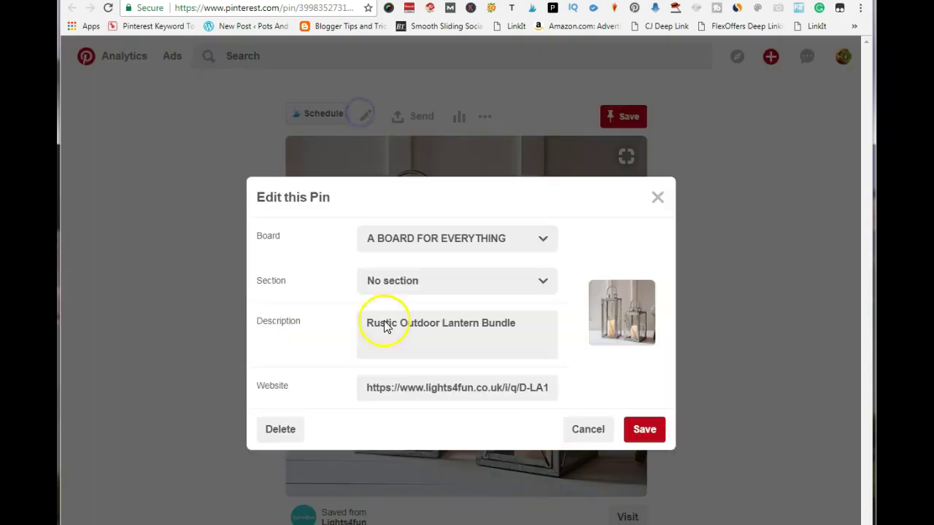
{"action": "mouse_move", "coordinate": [365, 388]}
{"action": "left_mouse_down"}
{"action": "mouse_move", "coordinate": [630, 406]}
{"action": "mouse_move", "coordinate": [776, 394]}
{"action": "left_mouse_up"}
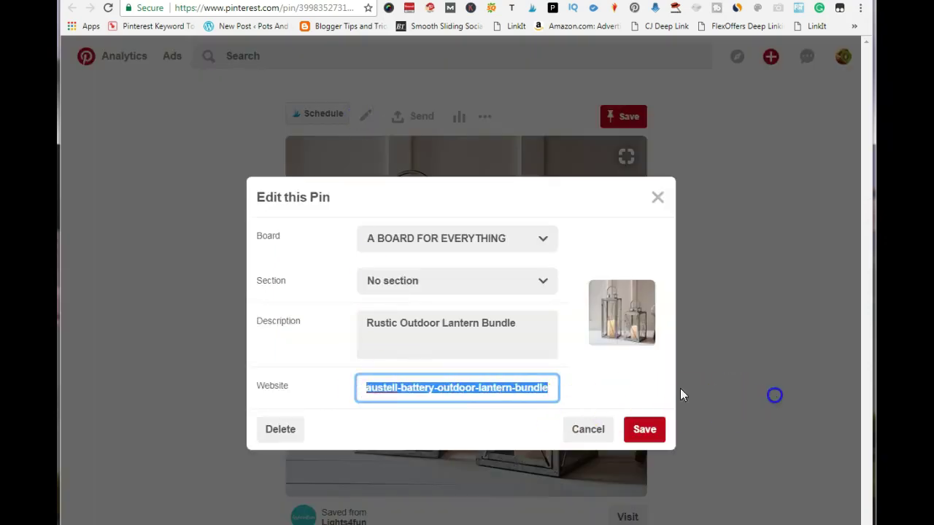
{"action": "right_click", "coordinate": [452, 387]}
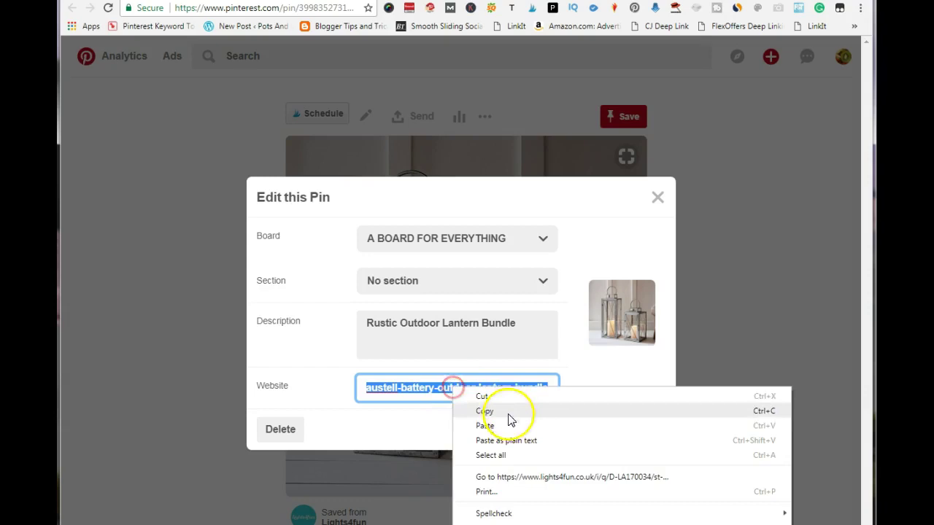
{"action": "left_click", "coordinate": [515, 426]}
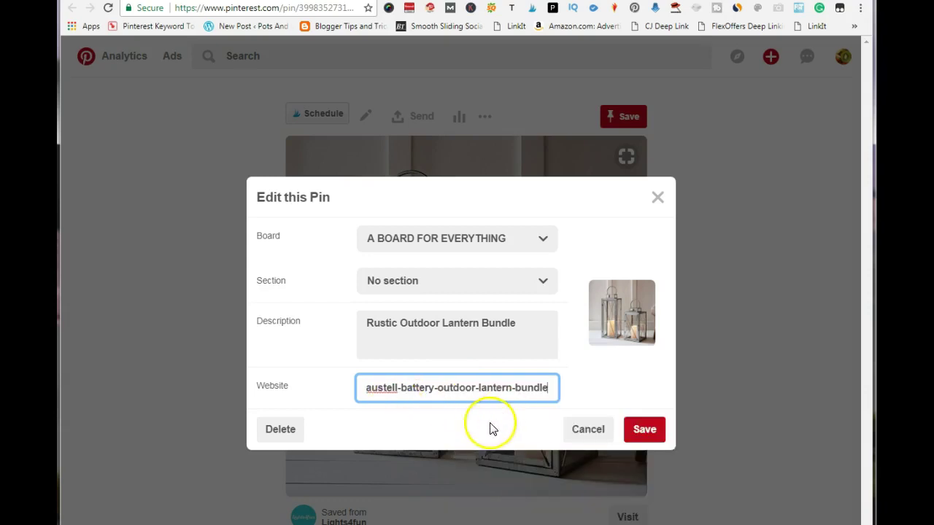
{"action": "left_click", "coordinate": [645, 429]}
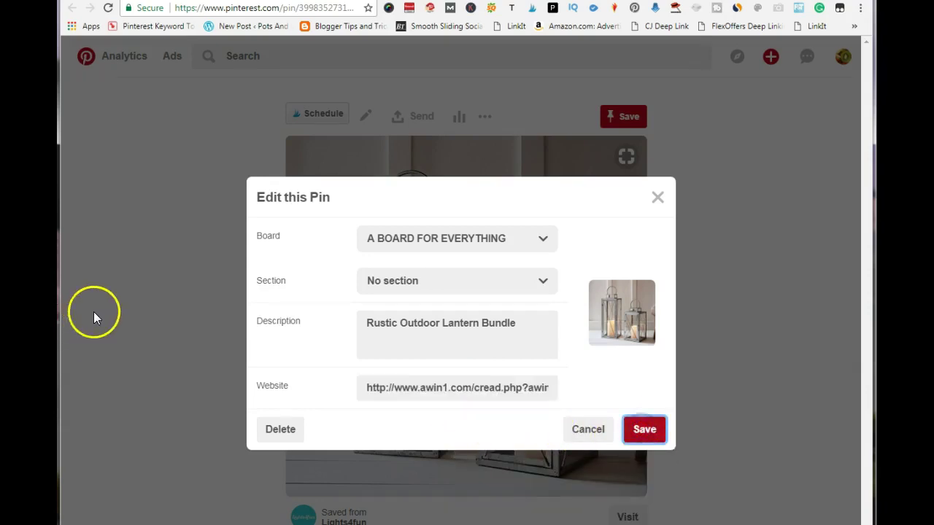
{"action": "scroll", "coordinate": [217, 251], "scroll_direction": "down", "scroll_amount": 4}
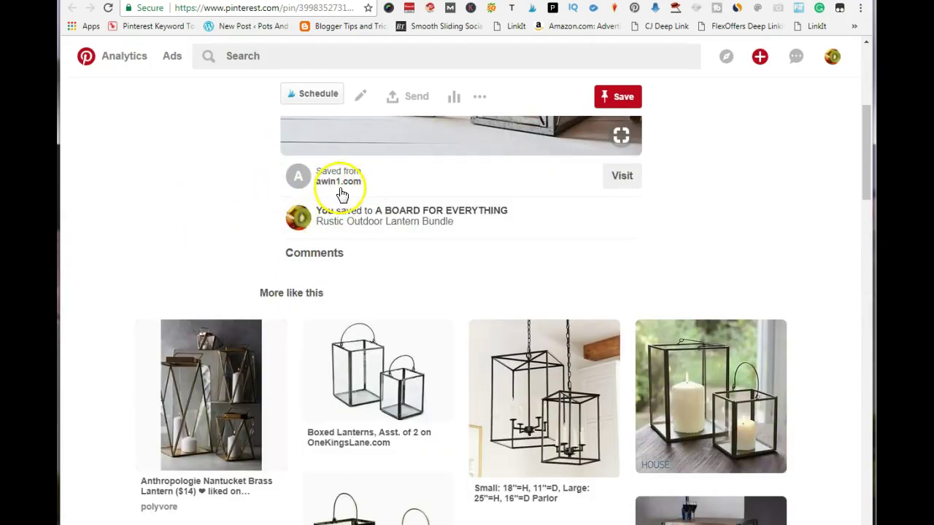
{"action": "scroll", "coordinate": [343, 195], "scroll_direction": "up", "scroll_amount": 5}
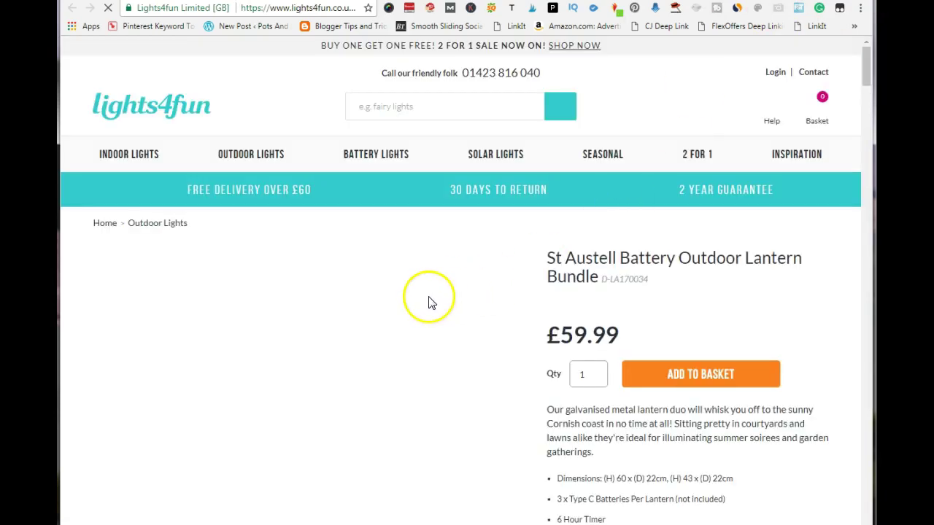
{"action": "scroll", "coordinate": [431, 302], "scroll_direction": "down", "scroll_amount": 10}
{"action": "scroll", "coordinate": [562, 309], "scroll_direction": "up", "scroll_amount": 10}
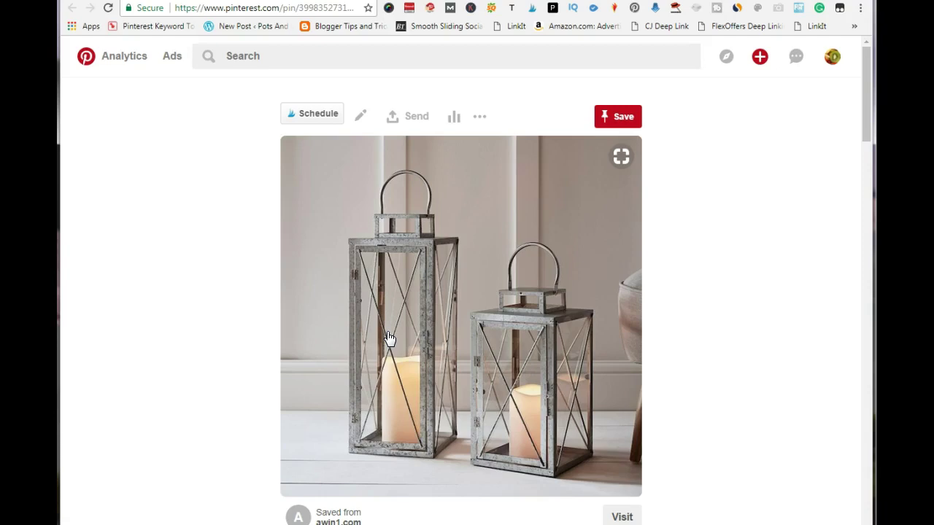
{"action": "scroll", "coordinate": [204, 347], "scroll_direction": "down", "scroll_amount": 5}
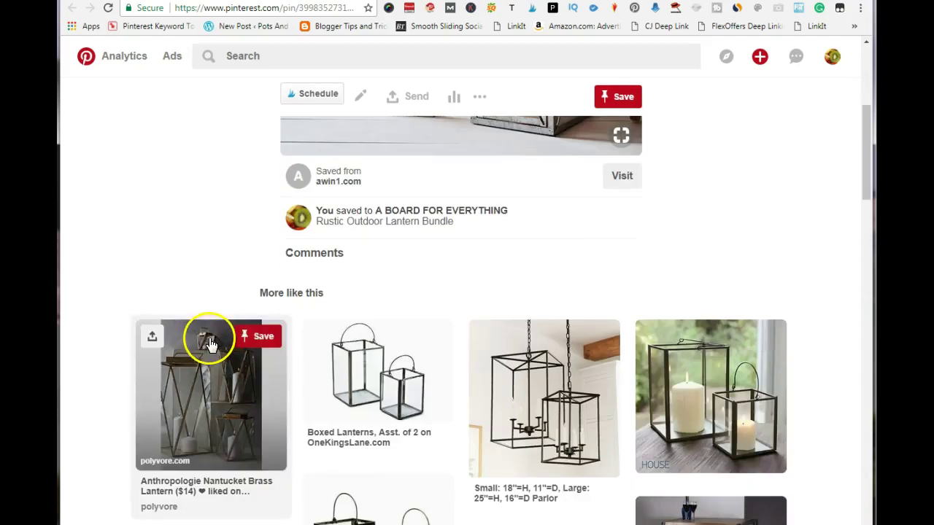
{"action": "scroll", "coordinate": [209, 342], "scroll_direction": "down", "scroll_amount": 5}
{"action": "scroll", "coordinate": [209, 343], "scroll_direction": "up", "scroll_amount": 7}
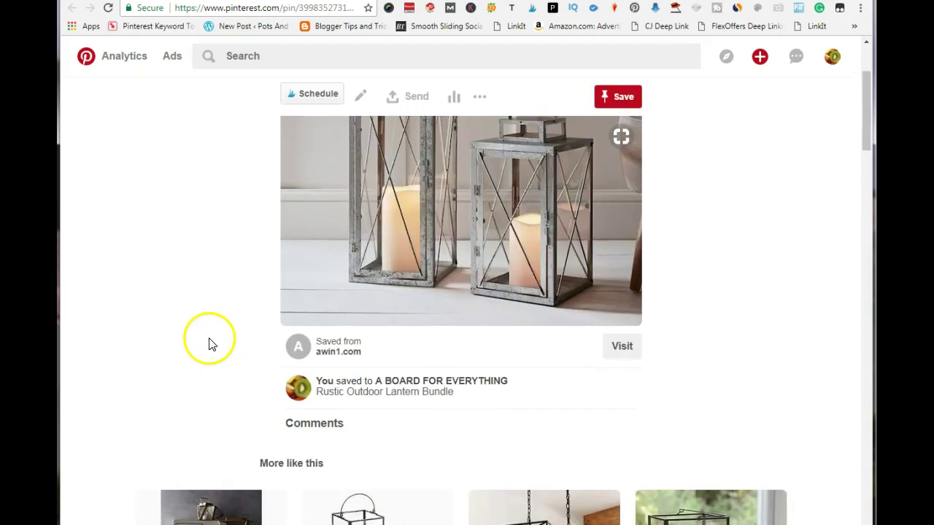
{"action": "scroll", "coordinate": [196, 342], "scroll_direction": "up", "scroll_amount": 1}
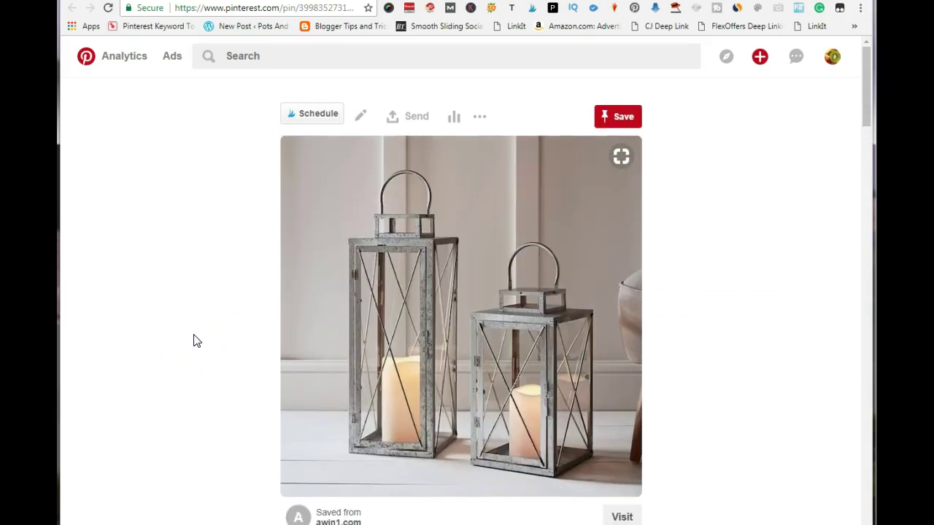